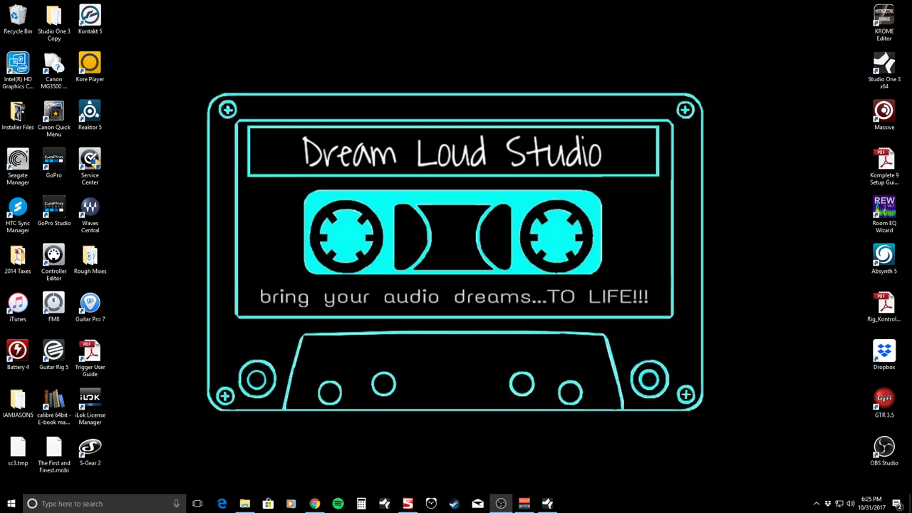
- Switch from the desktop to the maximized Studio One song 'THE CONTORTIONIST - Return to Earth'
key("alt+Tab")
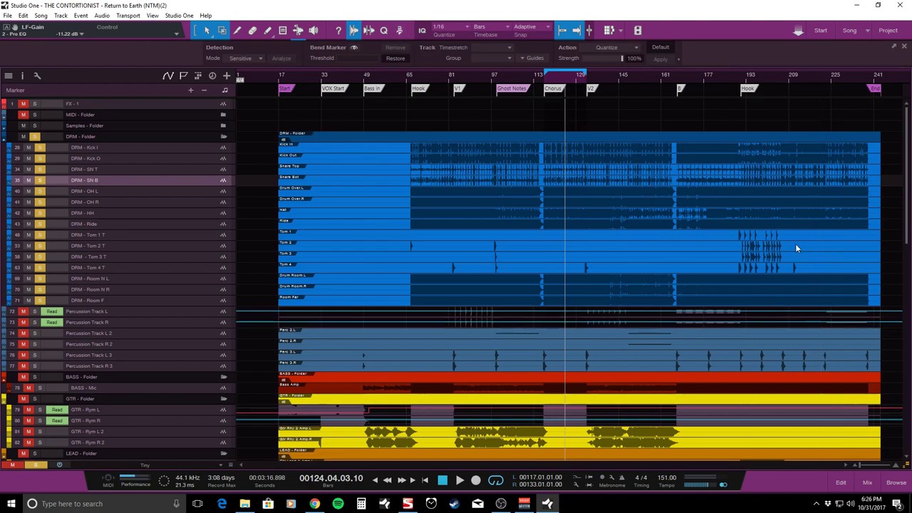
- Look over the tracks and return the song position to the left locator at bar 117
scroll(902, 181, "down", 5)
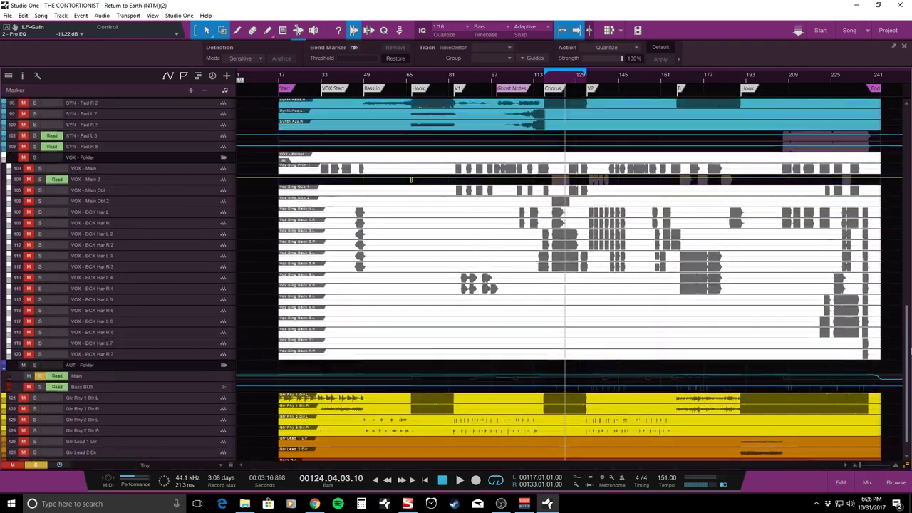
scroll(902, 181, "up", 5)
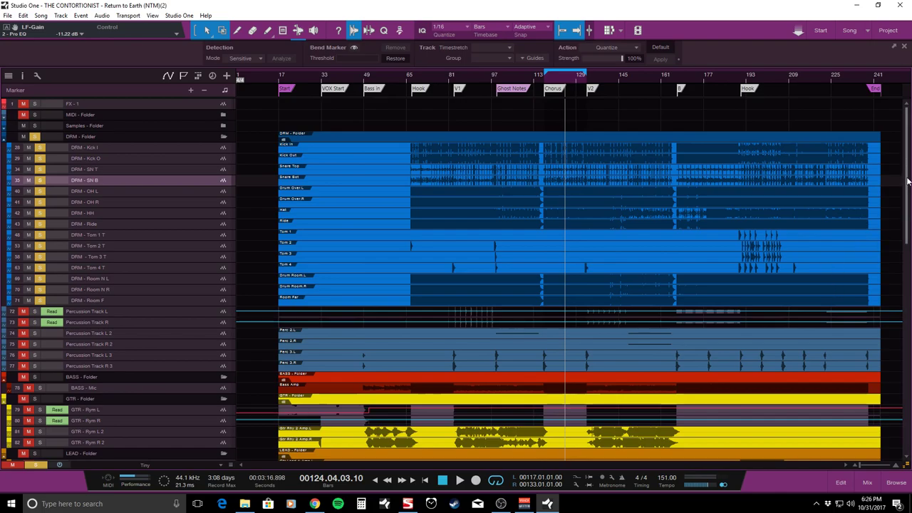
scroll(908, 184, "down", 10)
scroll(909, 184, "up", 10)
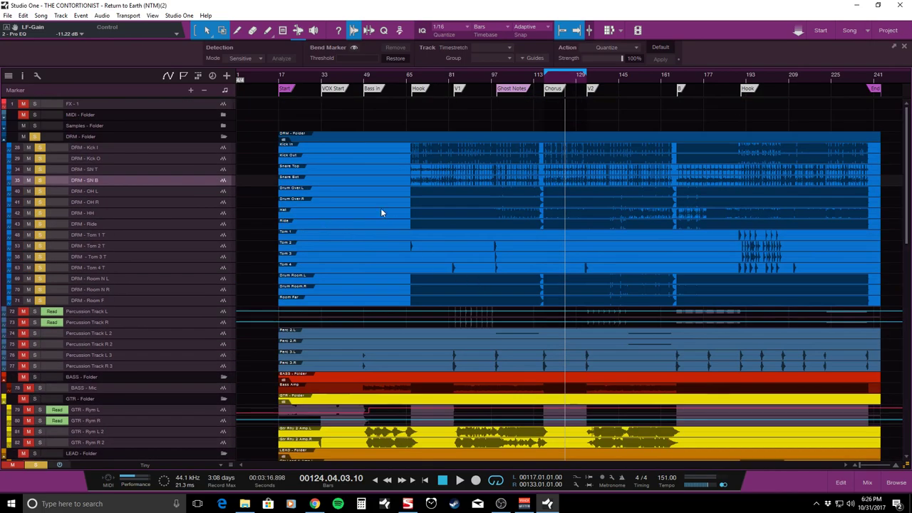
key("KP_1")
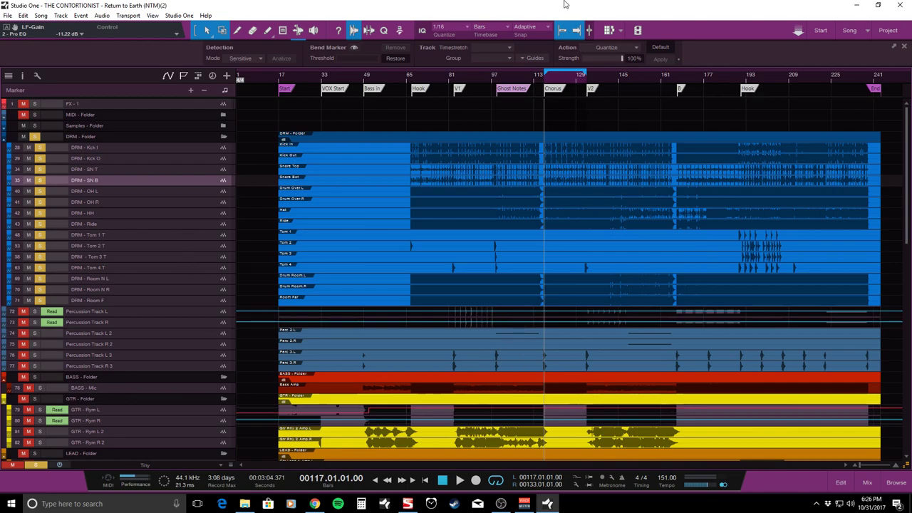
- Open the Console with F3 and scroll it over to the bus channels
key("F3")
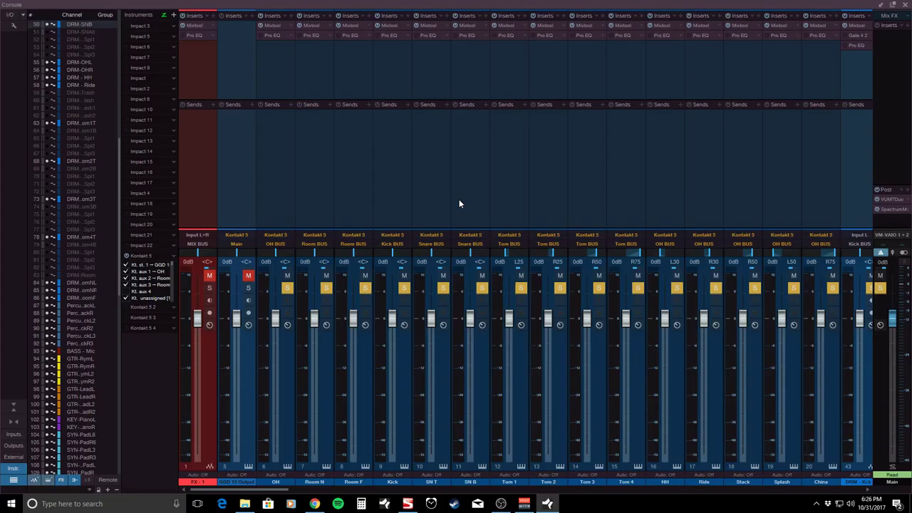
left_click_drag(268, 493, 898, 493)
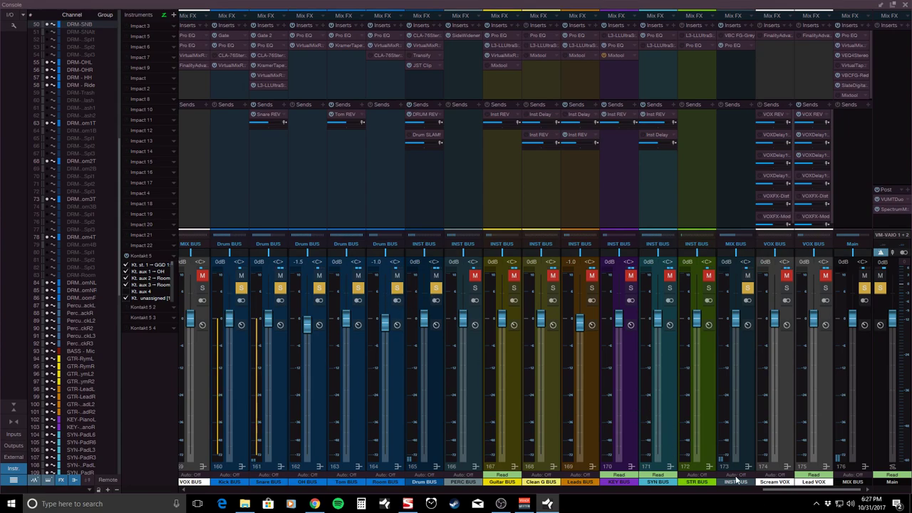
scroll(825, 492, "left", 10)
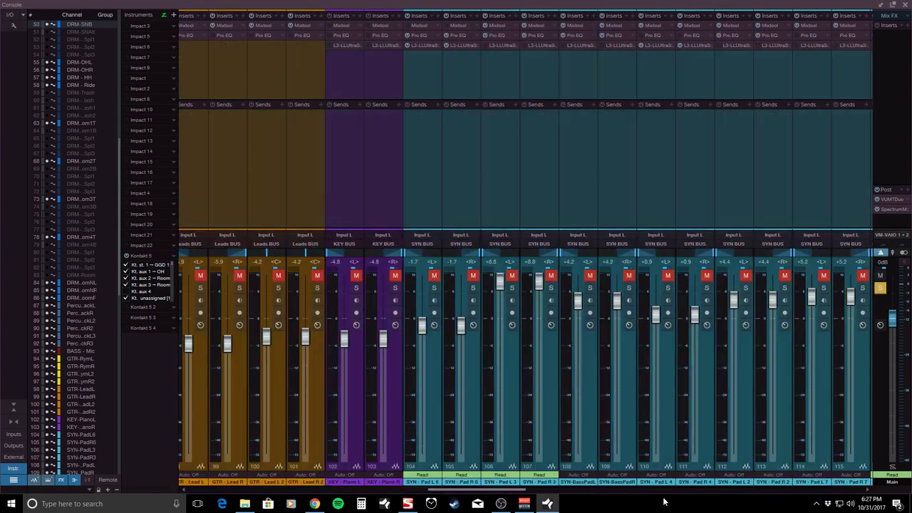
scroll(664, 499, "right", 10)
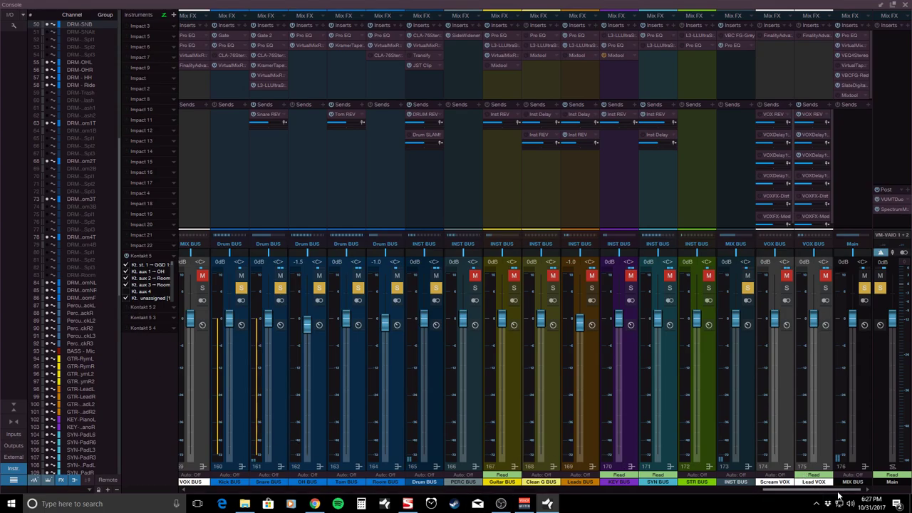
mouse_move(844, 491)
left_mouse_down()
mouse_move(826, 495)
mouse_move(855, 493)
left_mouse_up()
- Start playback, move the solo from Drum BUS to Snare BUS, then clear all solos and mutes
key("space")
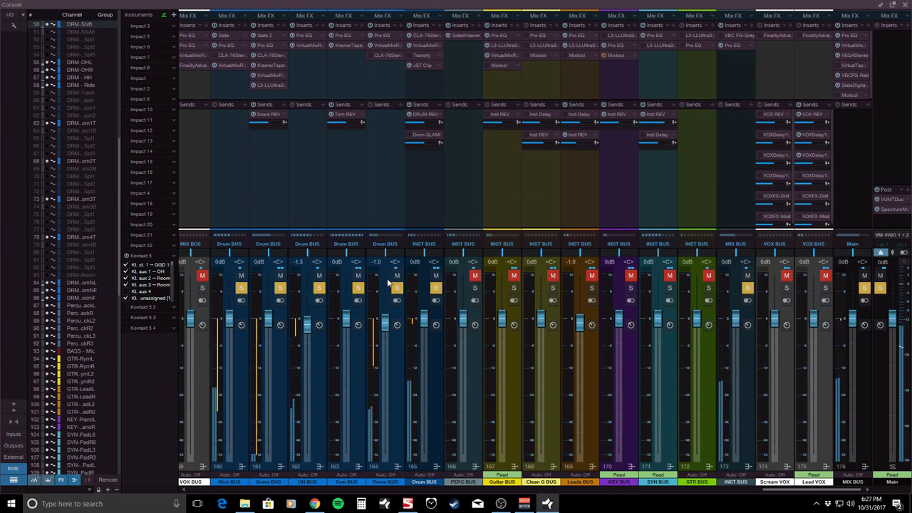
left_click(436, 288)
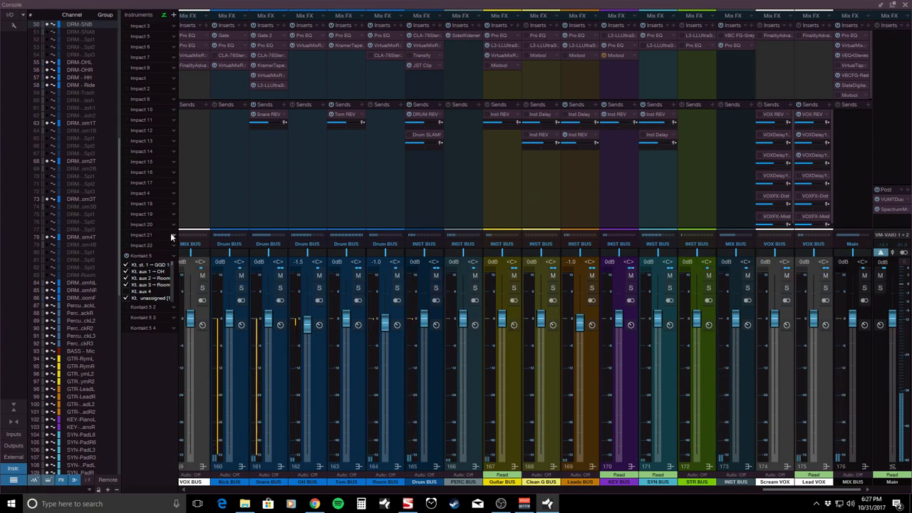
left_click(280, 288)
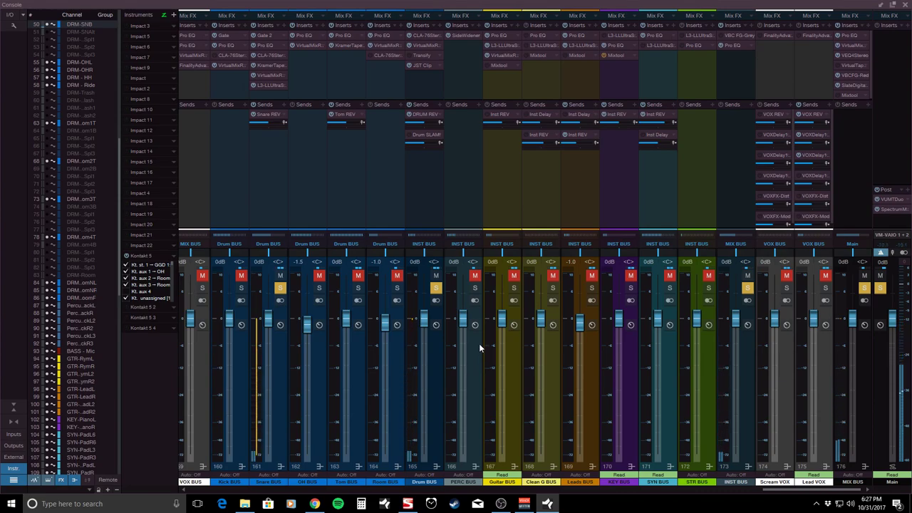
key("shift+m")
key("shift+s")
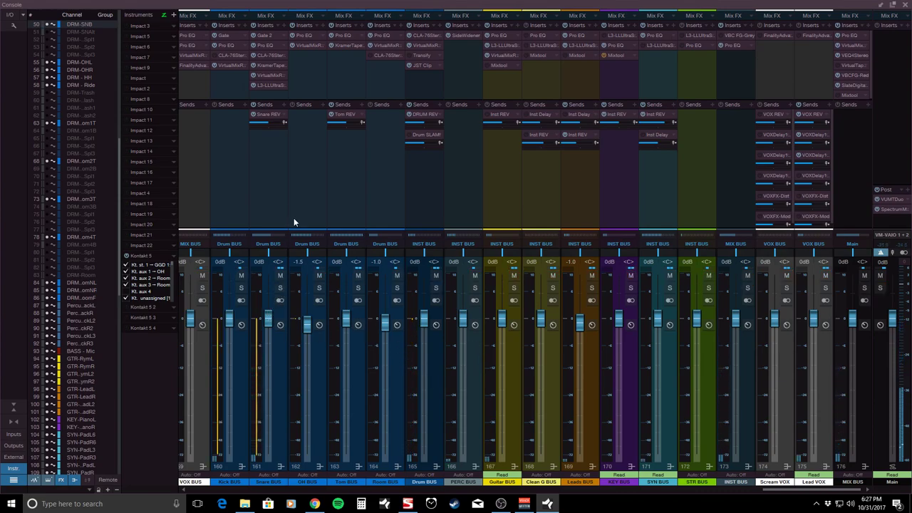
- Scroll left to the drum channels, solo the snare, and select DRM - SN T
left_click_drag(814, 491, 791, 491)
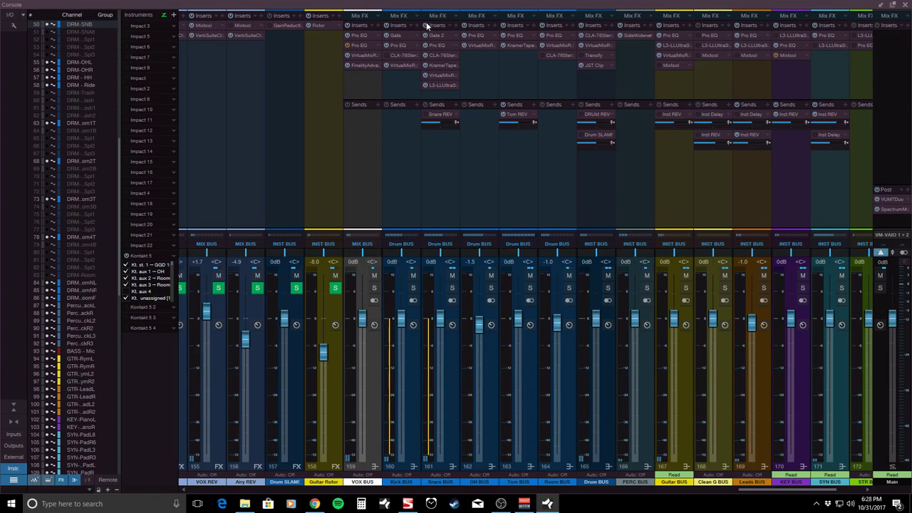
left_click_drag(769, 491, 484, 495)
left_click(280, 288)
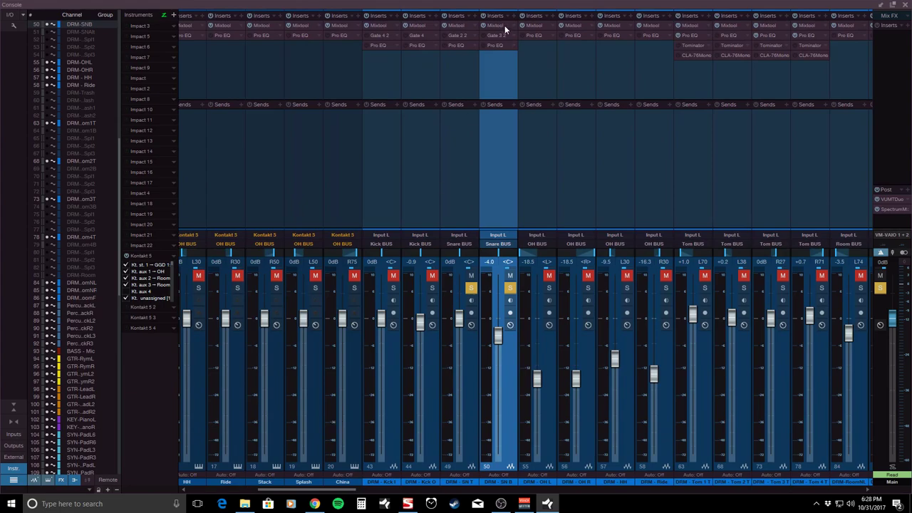
left_click(461, 80)
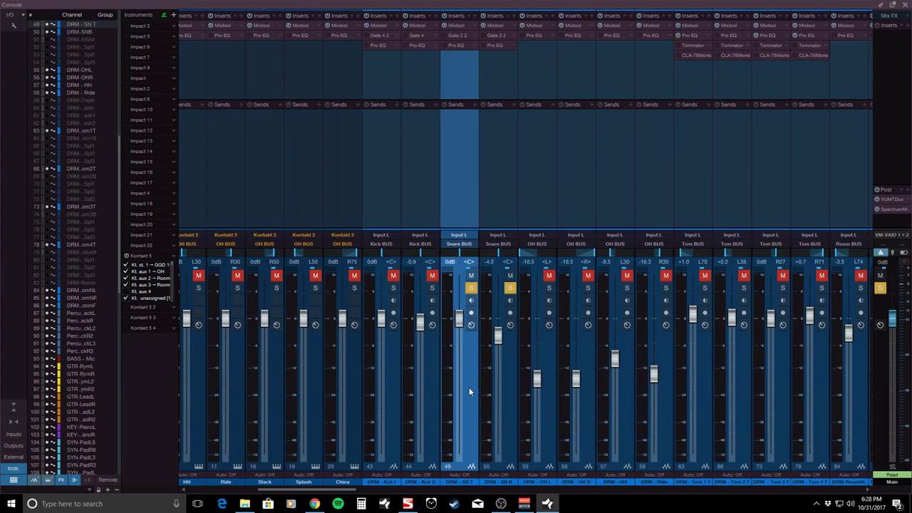
left_click(506, 422)
left_click(470, 406)
- Open the DRM - SN T Mixtool at -2.00 dB, move it aside, and browse neighbouring drum channels
double_click(458, 26)
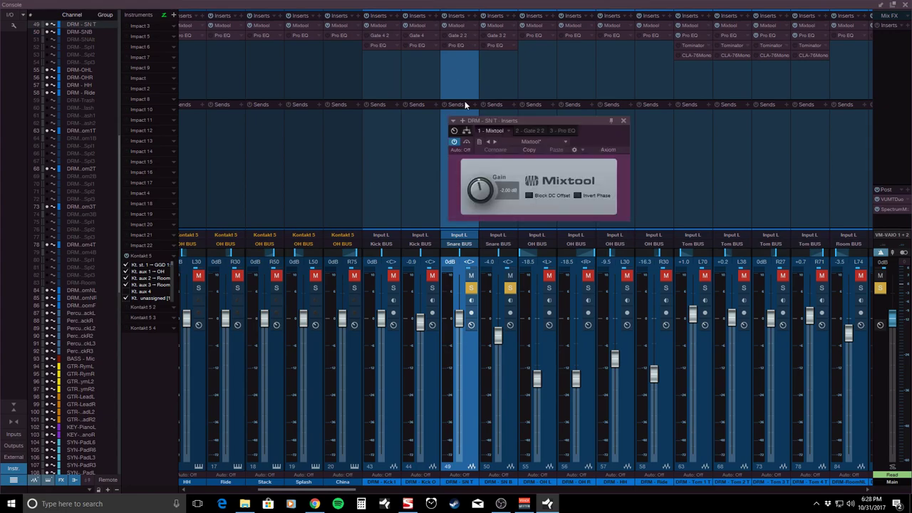
left_click_drag(557, 123, 369, 125)
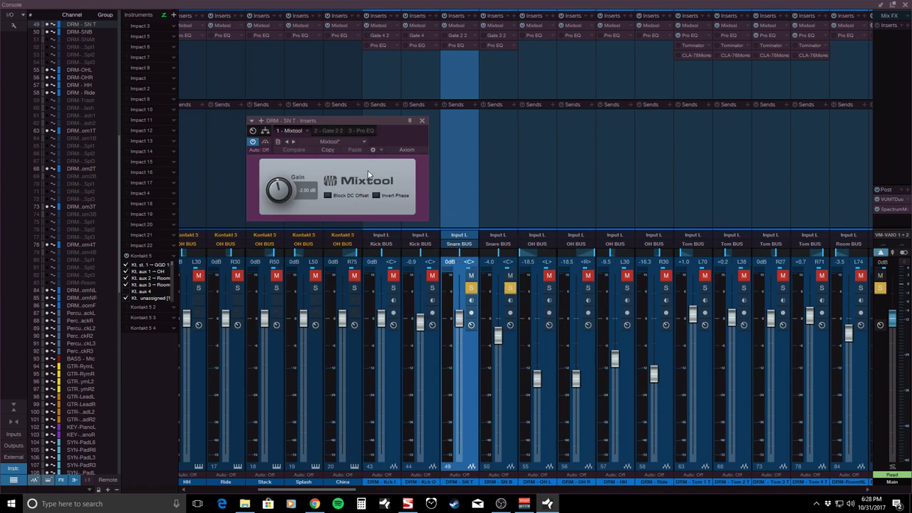
mouse_move(520, 359)
left_click(493, 82)
left_click(538, 73)
left_click(577, 77)
left_click(623, 81)
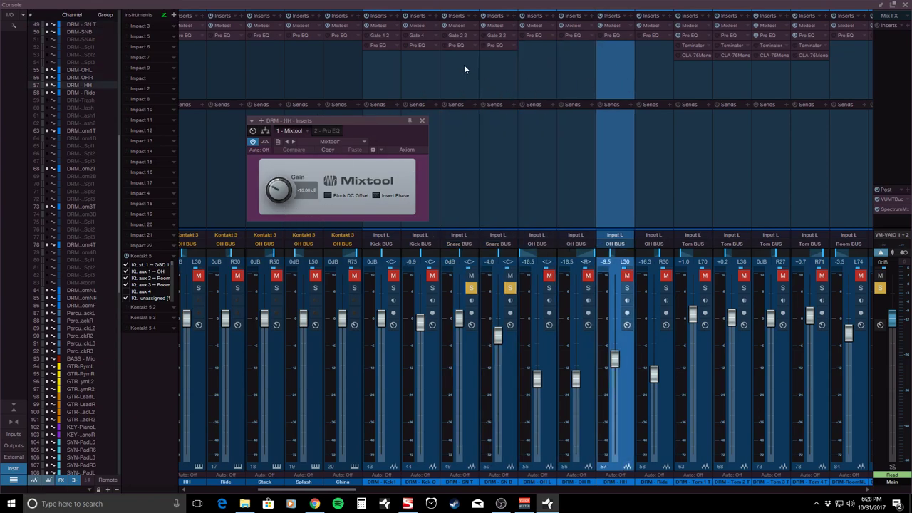
left_click(476, 82)
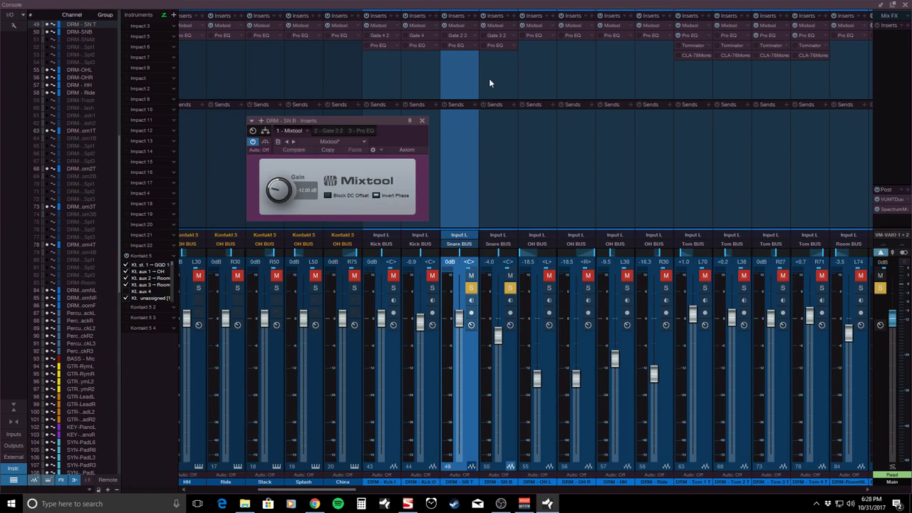
- Show the DRM - SN B channel's Mixtool, with gain at -12.00 dB
left_click(492, 32)
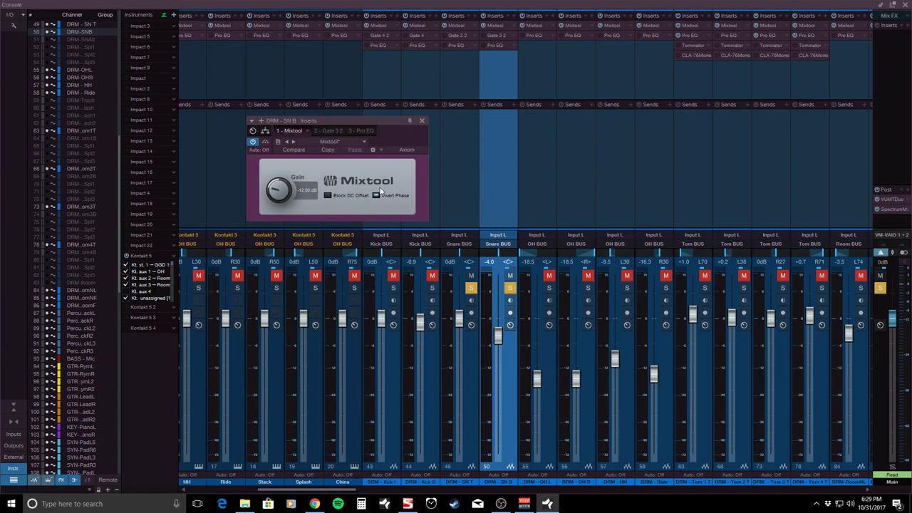
left_click(453, 79)
left_click(509, 79)
left_click(459, 80)
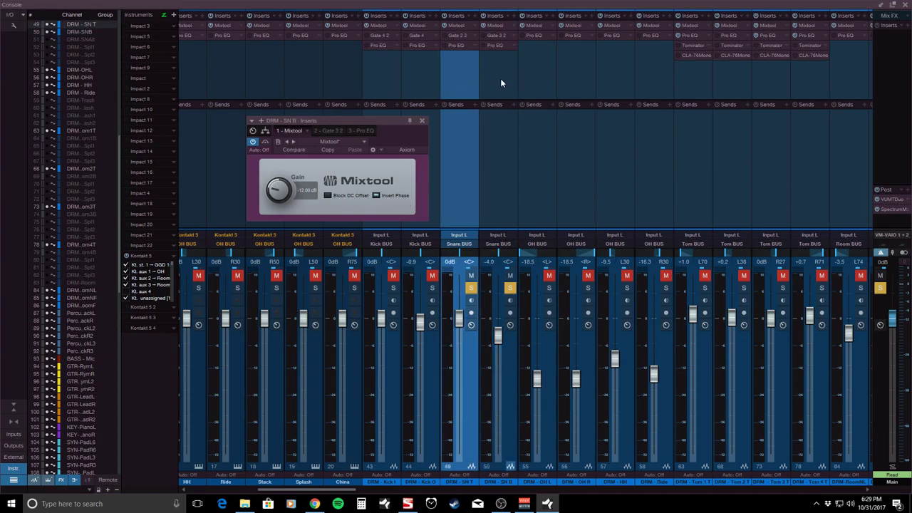
left_click(486, 90, "ctrl")
left_click(464, 79)
left_click(492, 79)
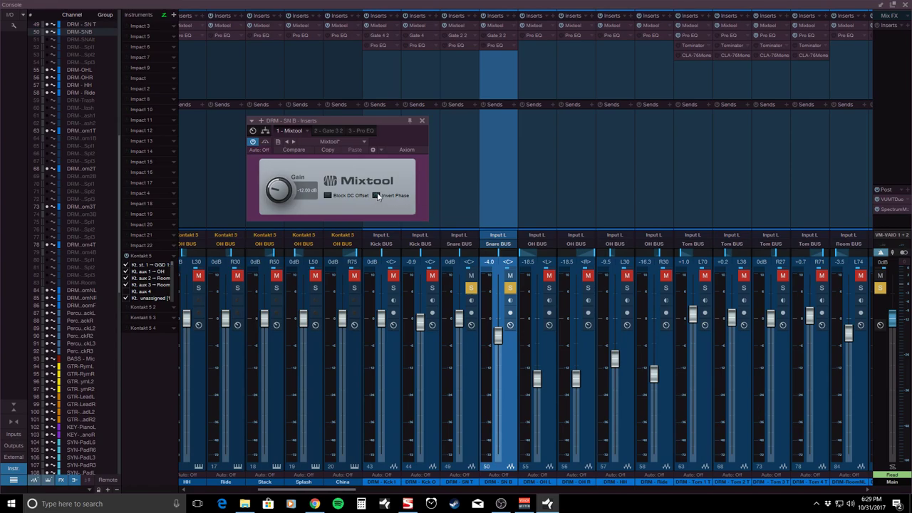
- Turn on Invert Phase in the DRM - SN B Mixtool
left_click(454, 71)
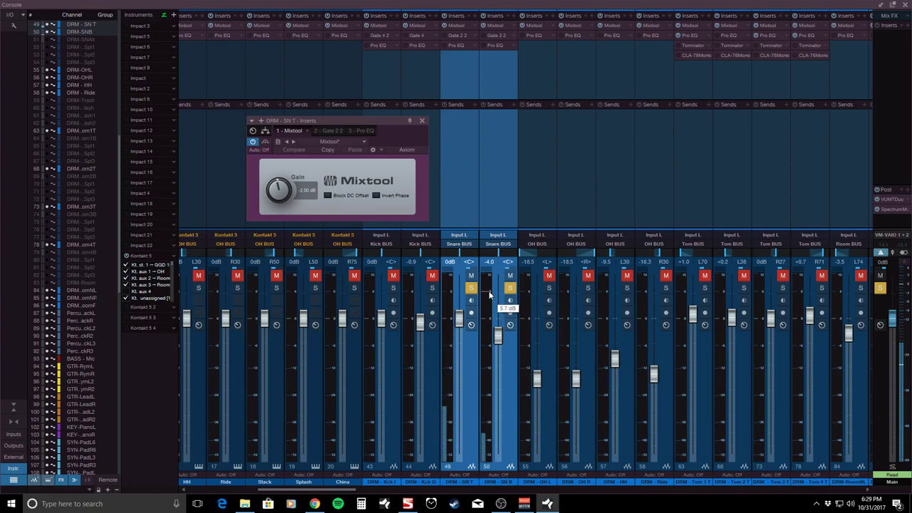
left_click(503, 120)
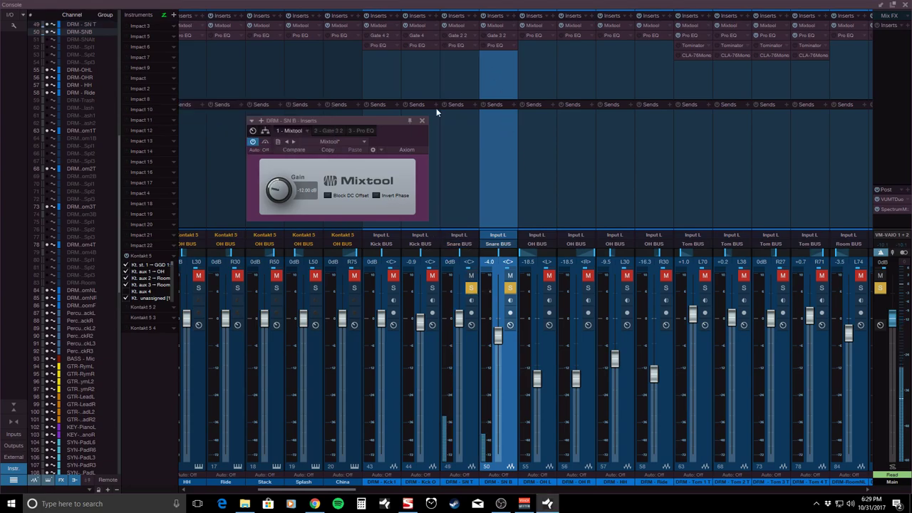
left_click(377, 196)
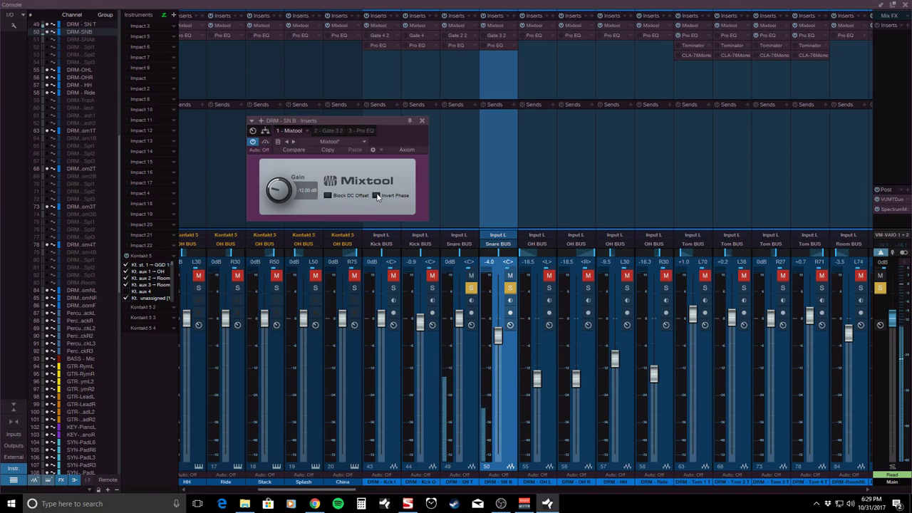
left_click(377, 197)
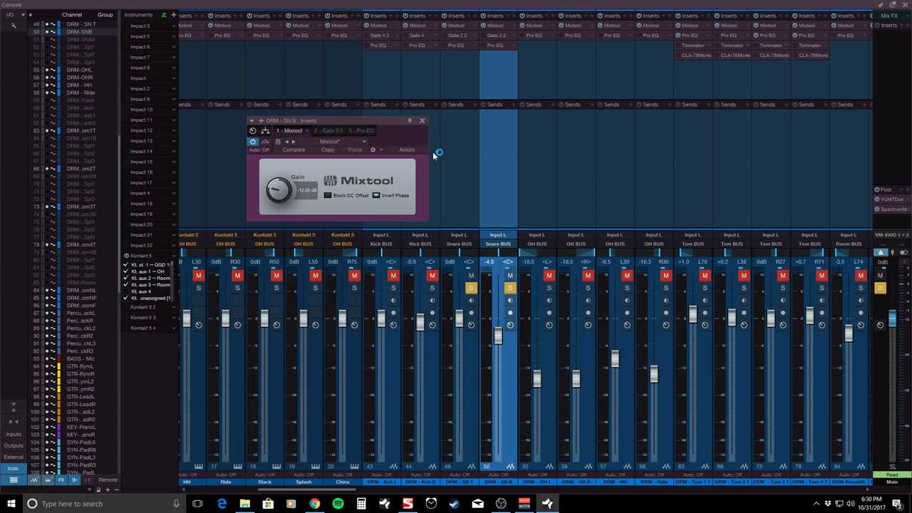
- Close the Mixtool window and scroll the console to the Snare BUS and Drum BUS channels
left_click(423, 123)
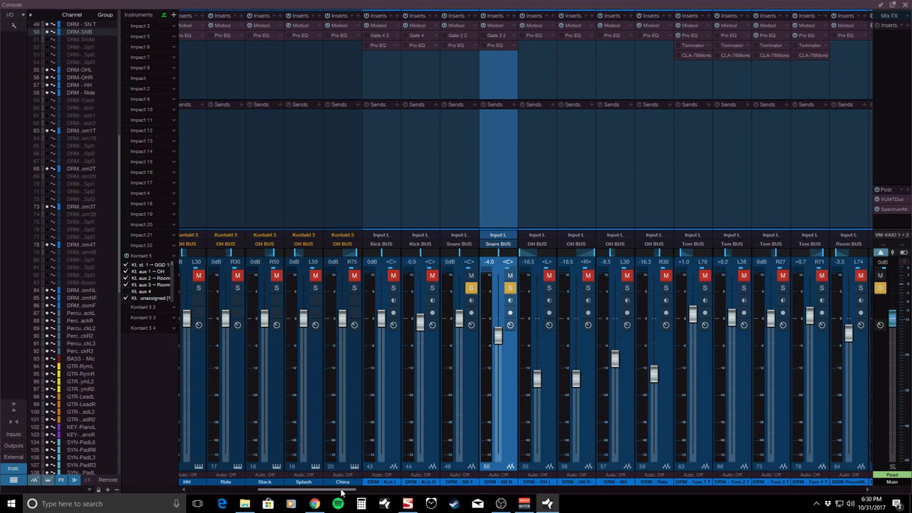
mouse_move(342, 494)
left_mouse_down()
mouse_move(392, 494)
mouse_move(346, 494)
left_mouse_up()
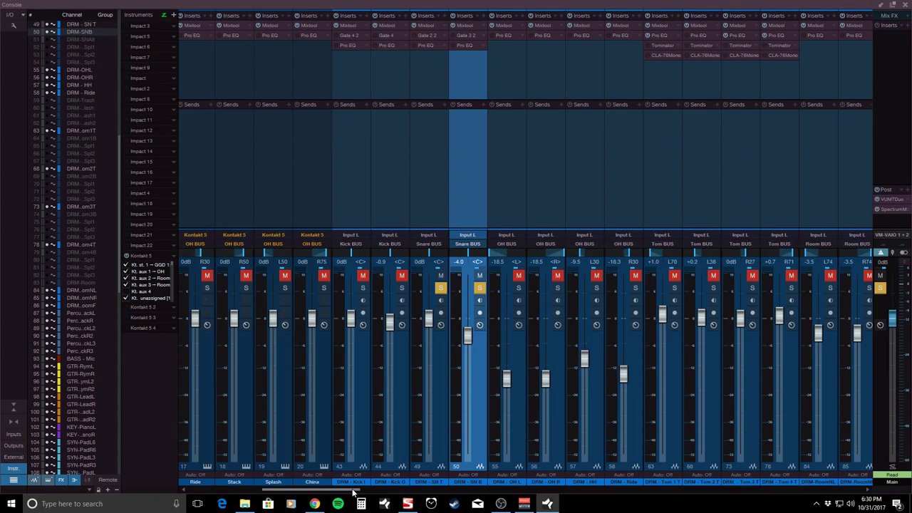
mouse_move(353, 492)
left_mouse_down()
mouse_move(694, 491)
mouse_move(549, 491)
mouse_move(503, 502)
mouse_move(366, 492)
left_mouse_up()
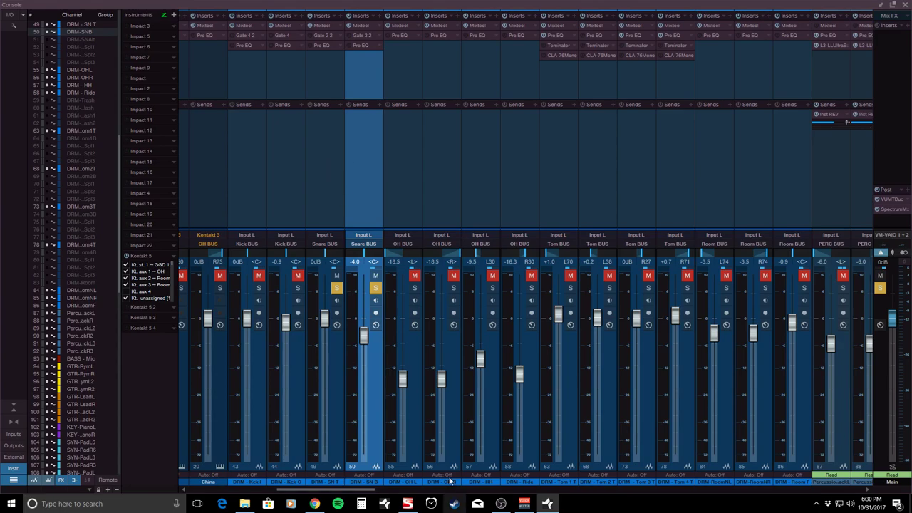
left_click_drag(361, 490, 797, 510)
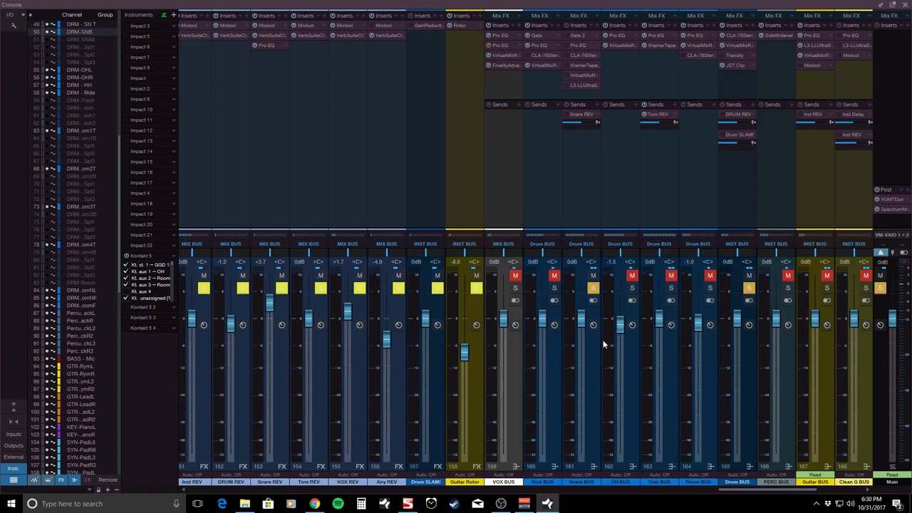
left_click(581, 402)
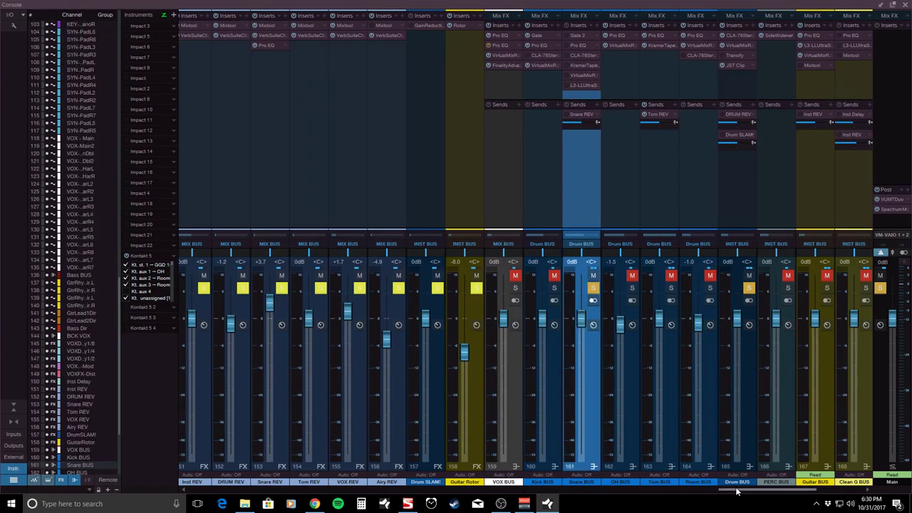
scroll(738, 492, "right", 5)
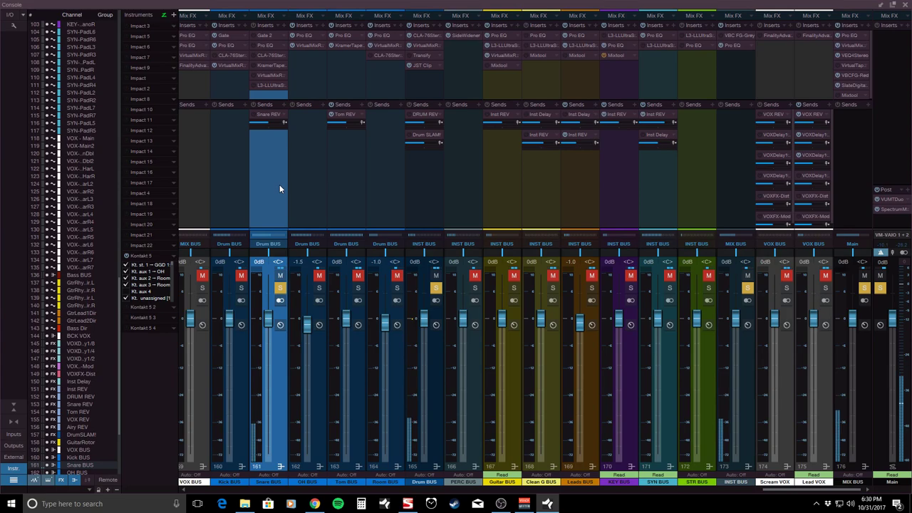
- Inspect the Snare BUS Gate 2, threshold -23.20 dB, then close it
left_click(262, 33)
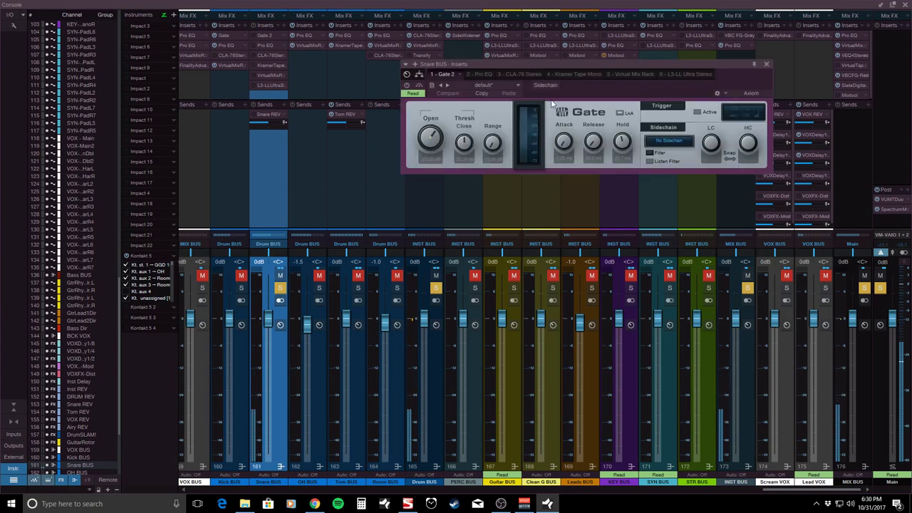
left_click_drag(595, 64, 553, 95)
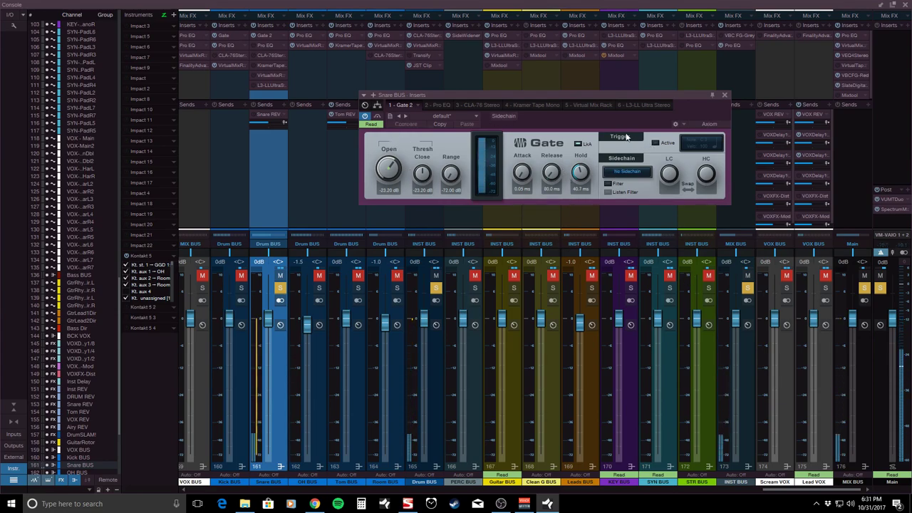
left_click(725, 96)
- Activate the Snare BUS Pro EQ, disable its HMF band, tweak LF gain, and A/B with bypass
double_click(268, 45)
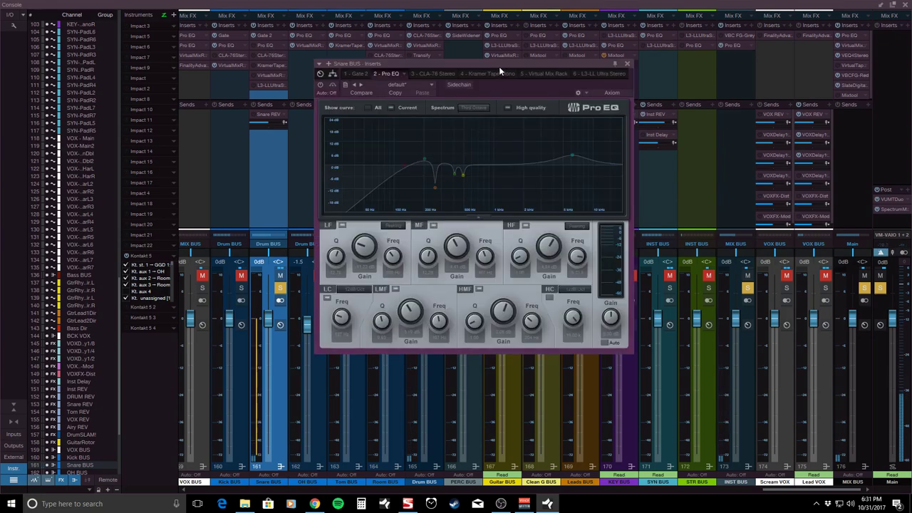
left_click_drag(499, 66, 562, 67)
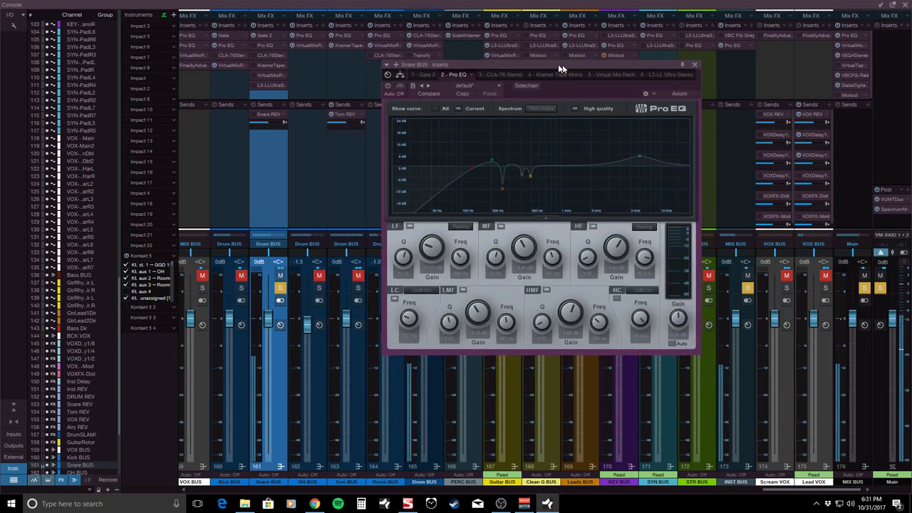
left_click(384, 85)
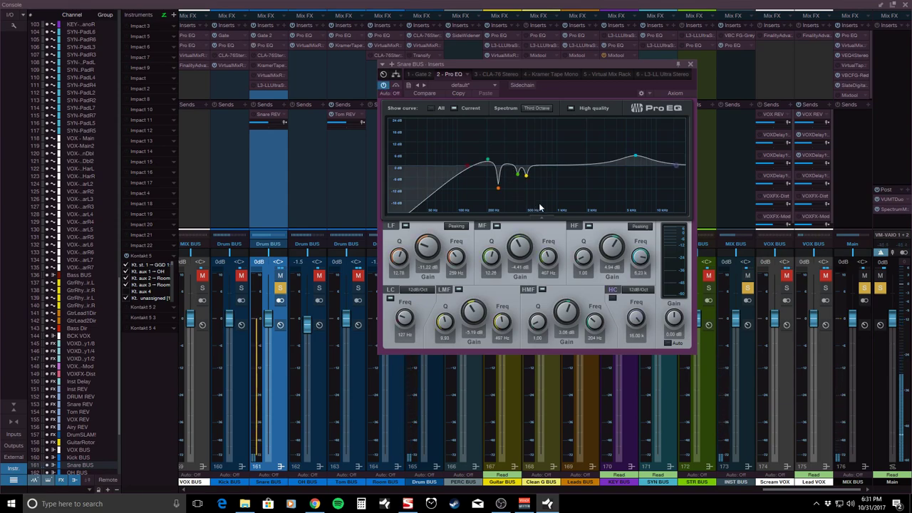
left_click(515, 174)
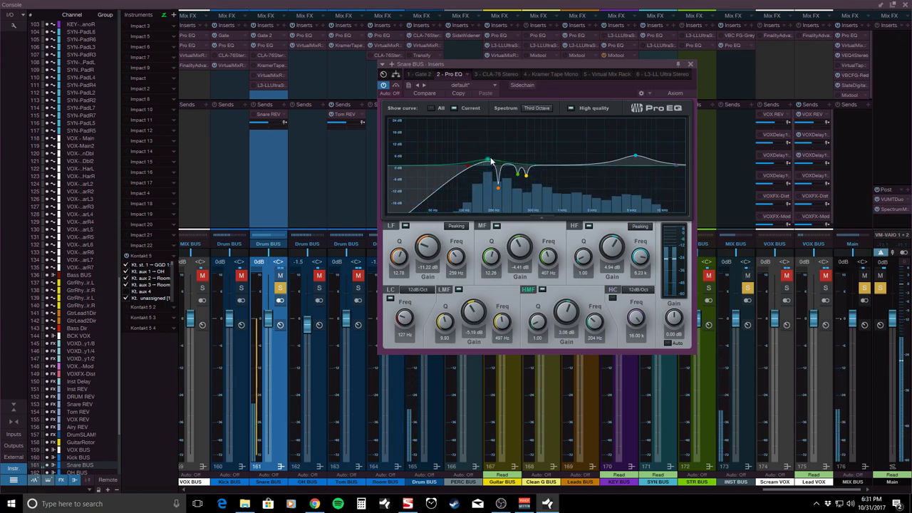
left_click(542, 290)
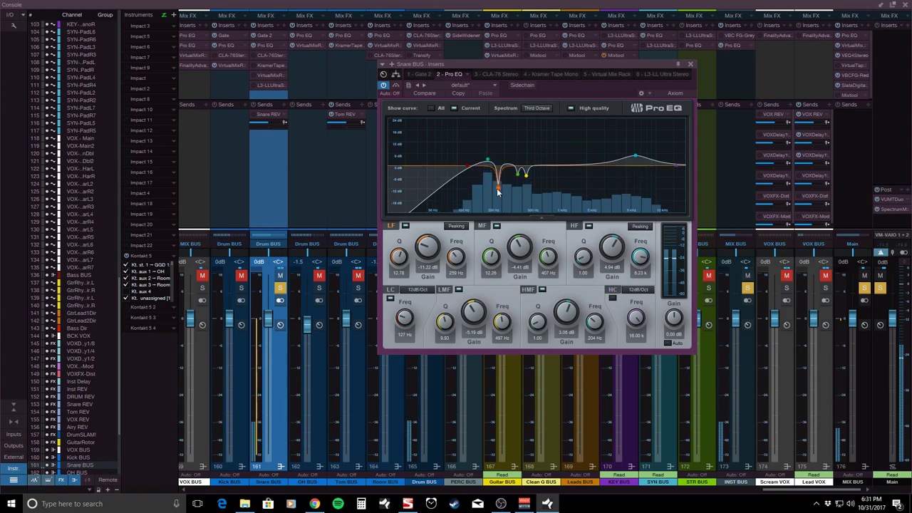
mouse_move(430, 249)
left_mouse_down()
mouse_move(422, 185)
mouse_move(422, 250)
left_mouse_up()
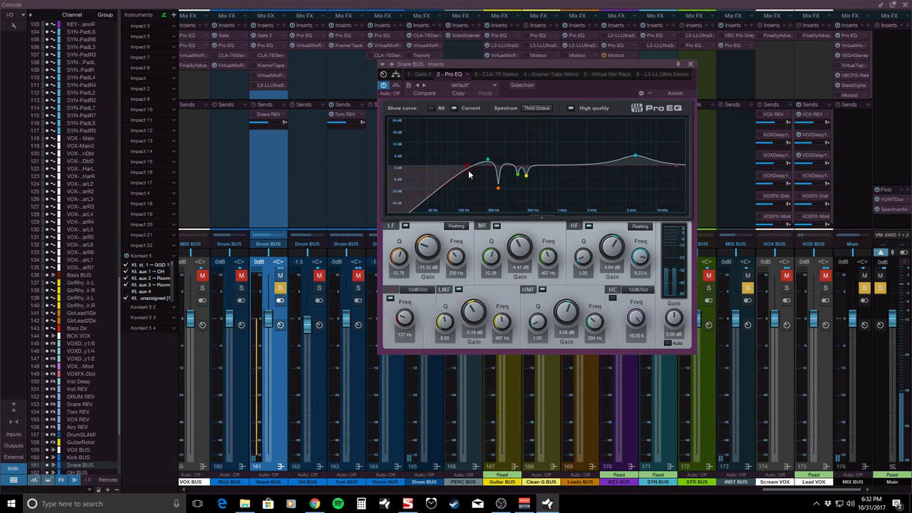
left_click(397, 86)
left_click(397, 86)
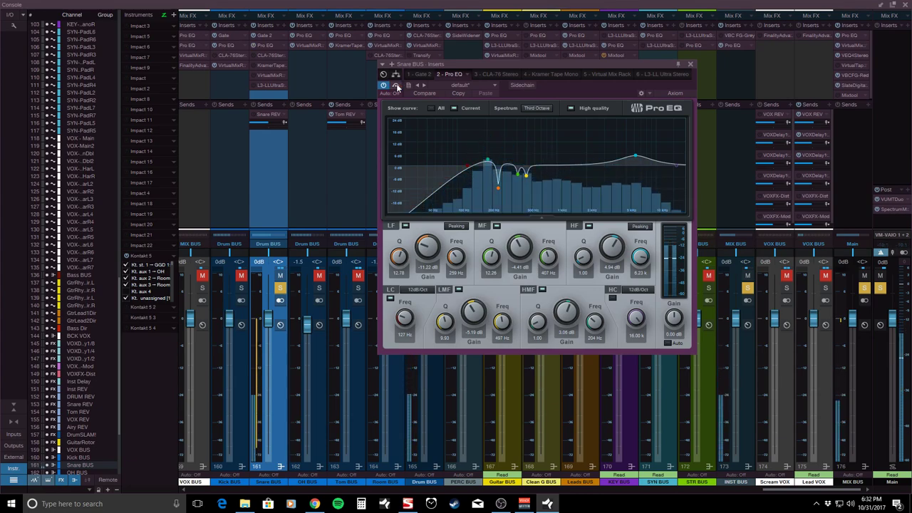
- Open the Snare BUS CLA-76 Stereo compressor and position its window
left_click(272, 55)
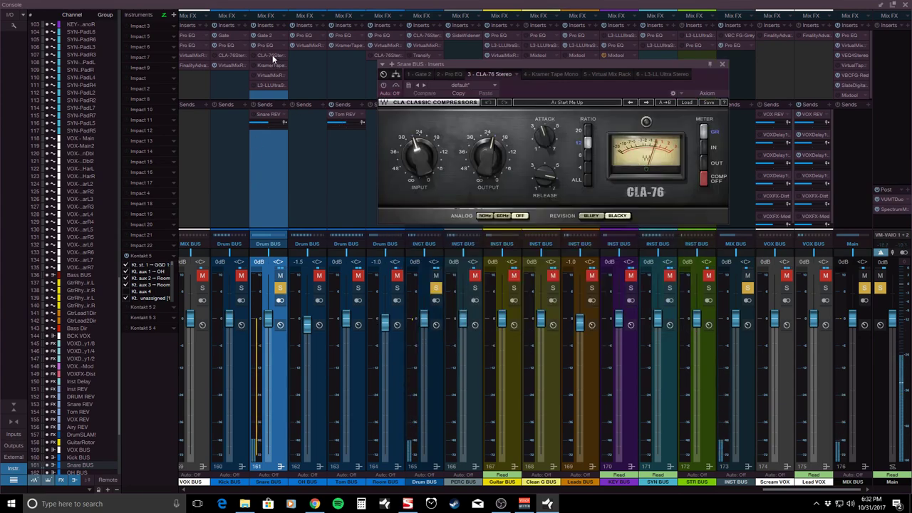
left_click_drag(574, 64, 534, 78)
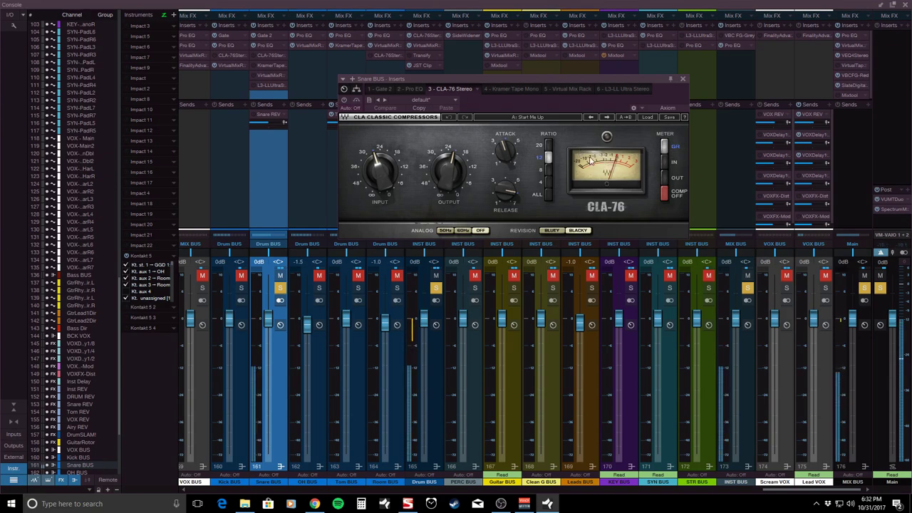
left_click_drag(571, 80, 605, 63)
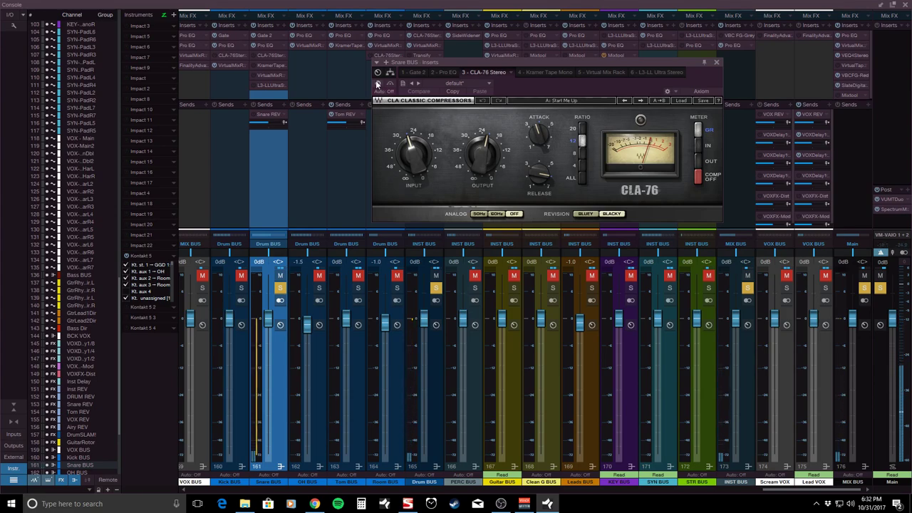
left_click_drag(488, 62, 470, 73)
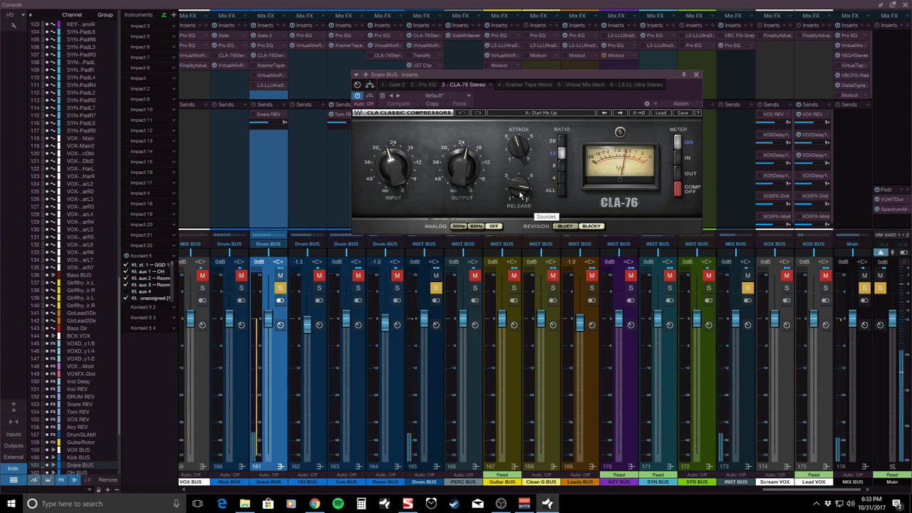
mouse_move(521, 187)
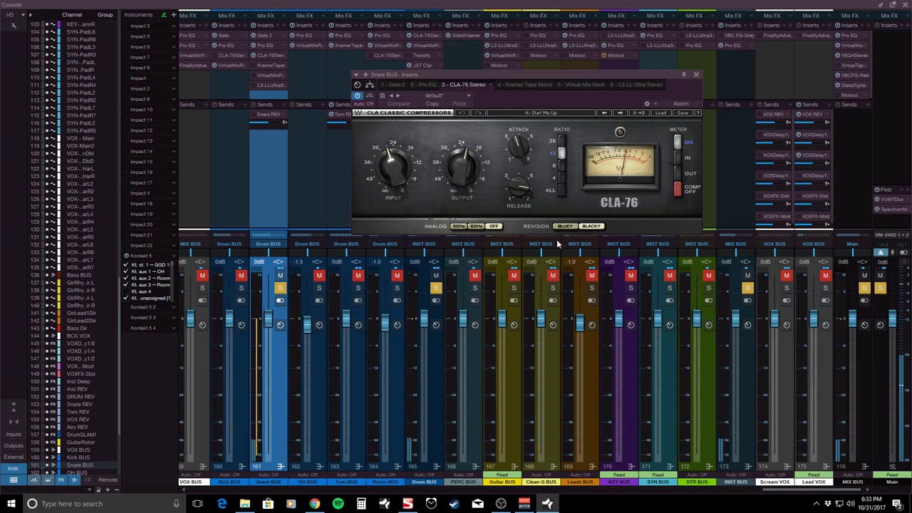
left_click(524, 191)
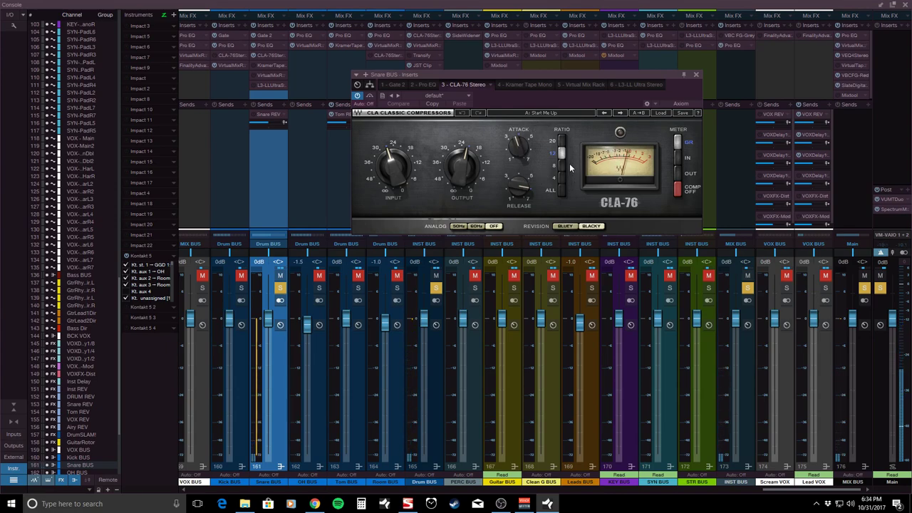
- Swap the CLA-76 window for the Snare BUS Kramer Master Tape on its 'A: Natty Snare 1' preset
left_click(697, 74)
left_click(270, 70)
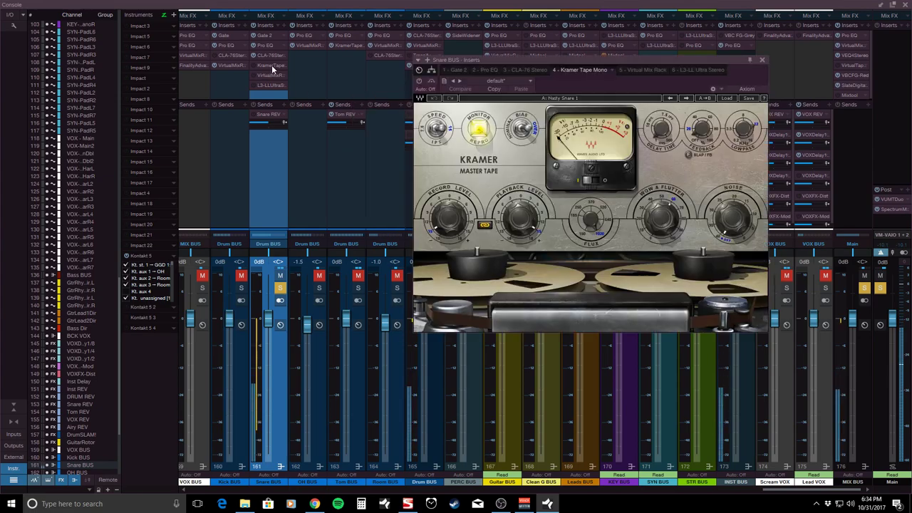
left_click_drag(578, 66, 625, 71)
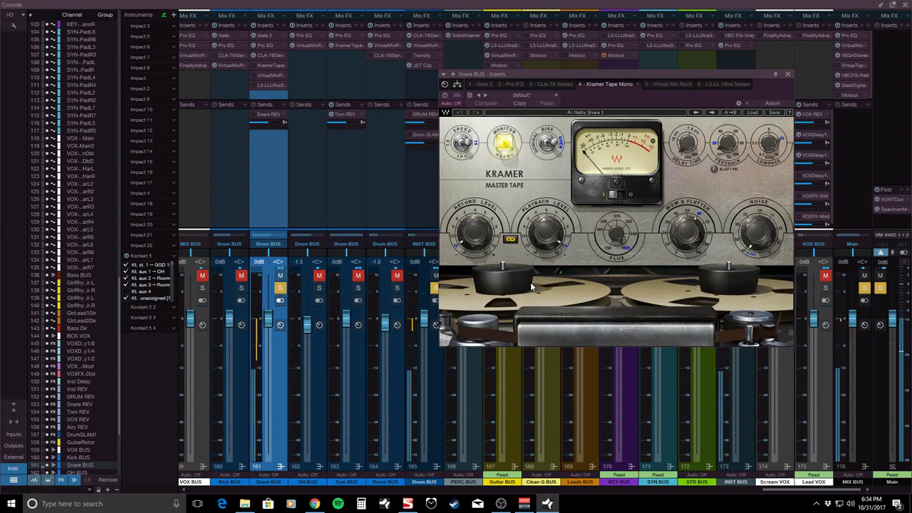
- Push the Kramer Record Level up through -5.6 and -1.5, then back down via -3.6 to -15.0
mouse_move(470, 245)
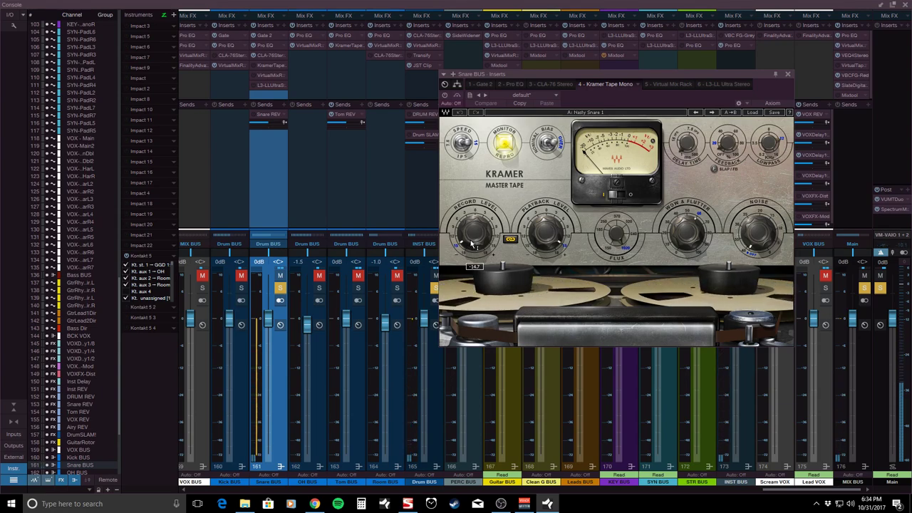
left_click_drag(484, 239, 484, 216)
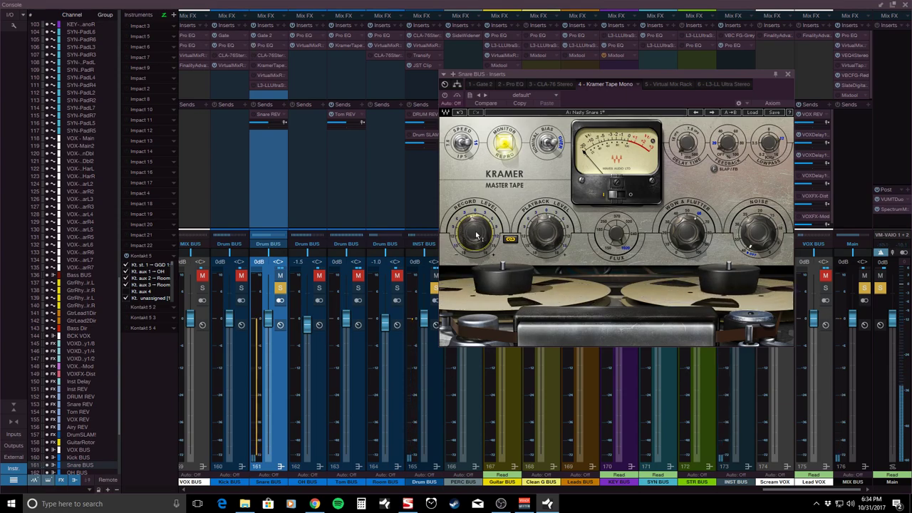
left_click_drag(476, 235, 476, 240)
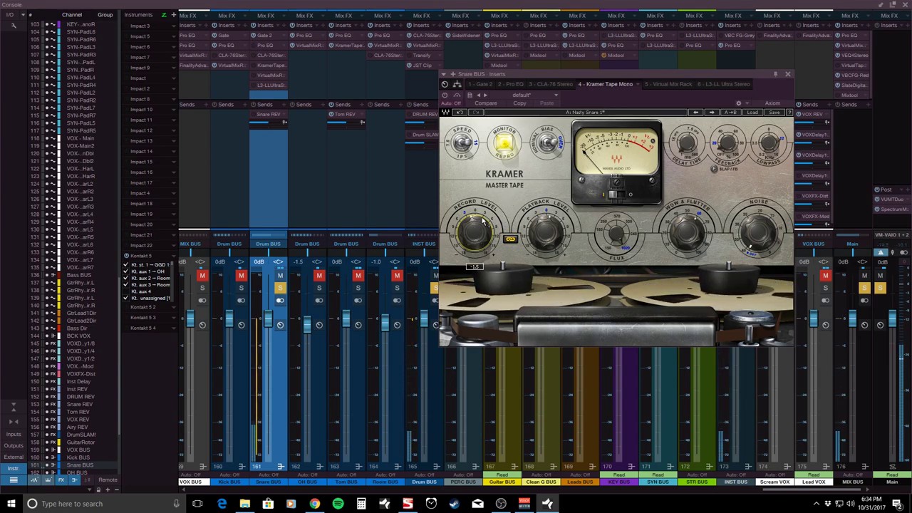
left_click_drag(477, 243, 475, 234)
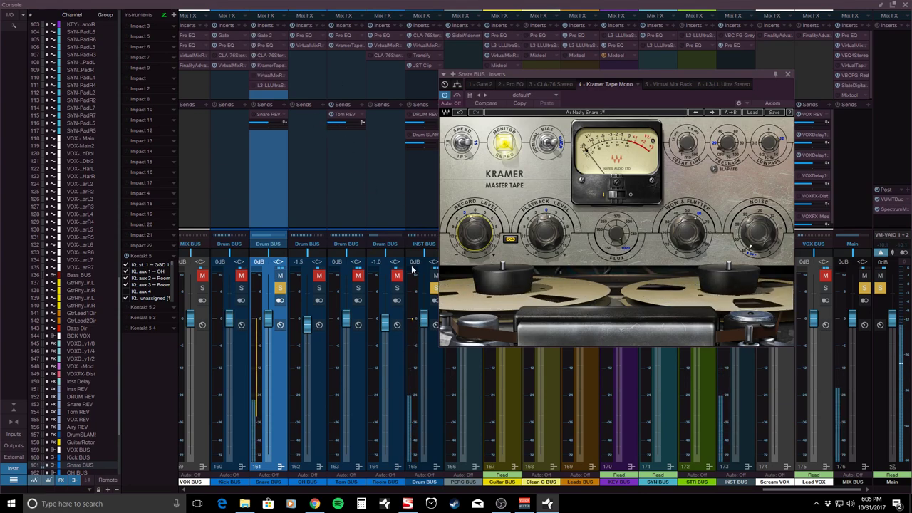
left_click_drag(474, 232, 475, 294)
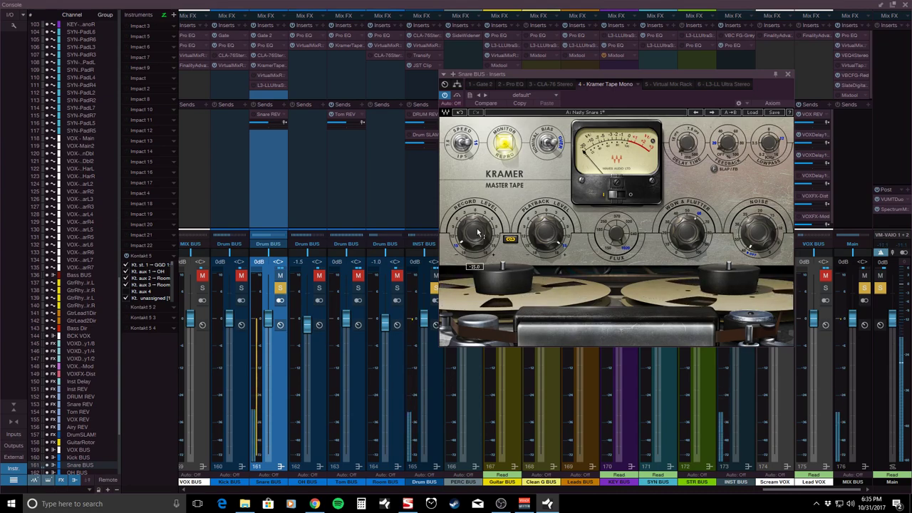
left_click_drag(480, 234, 471, 248)
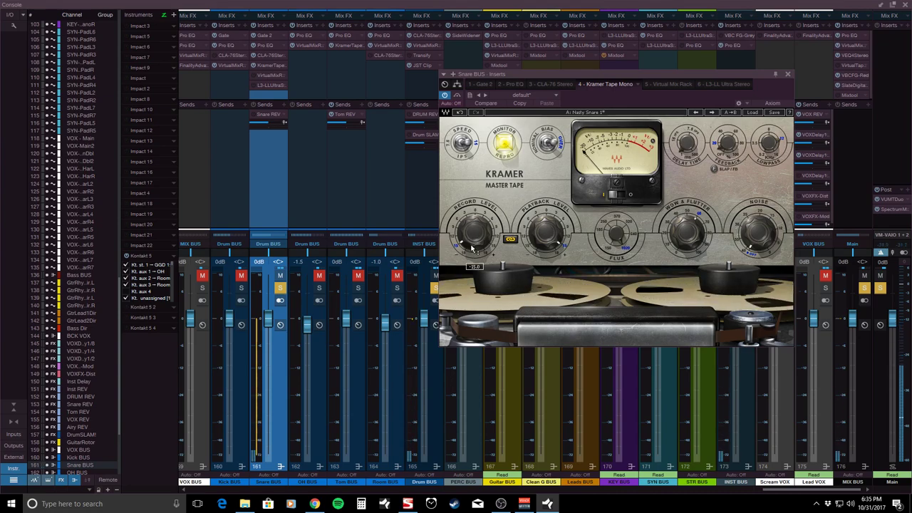
- Replace the Kramer window with the Snare BUS Virtual Mix Rack holding FG-S, Revival and Trimmer
left_click(787, 74)
left_click(271, 74)
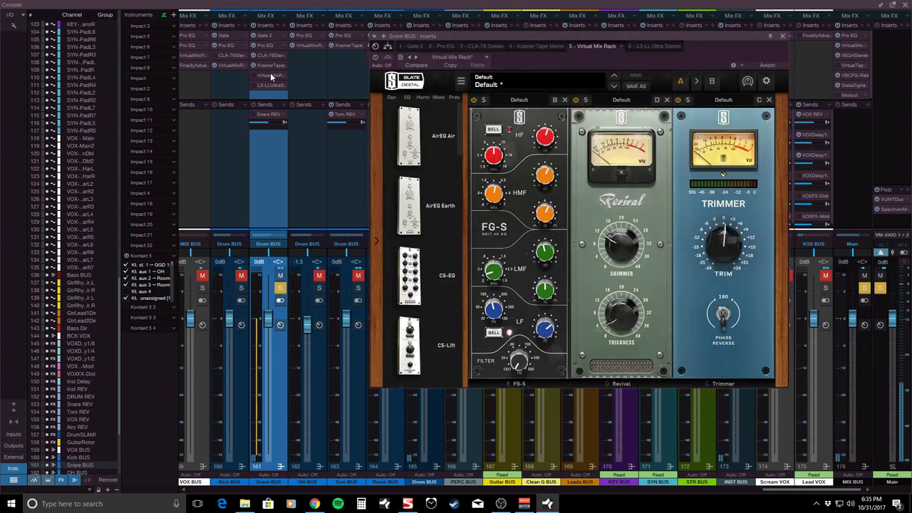
left_click_drag(567, 38, 597, 60)
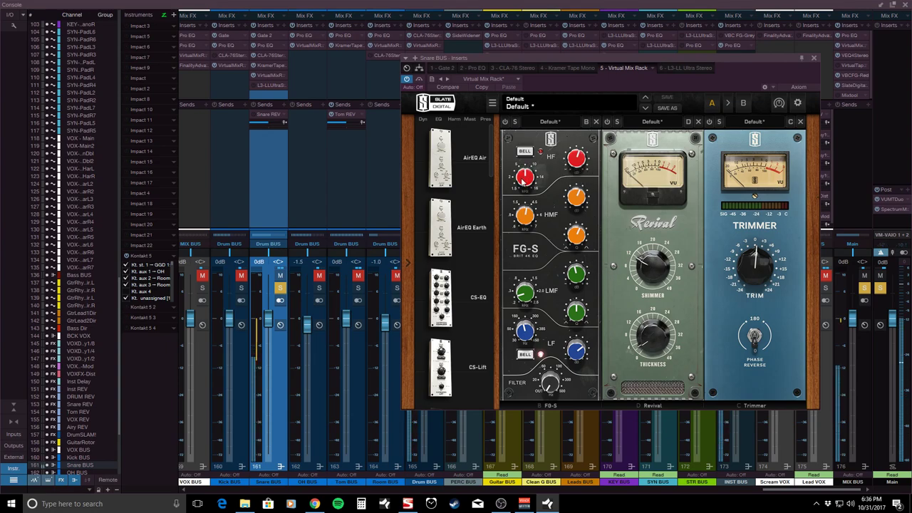
- Set the FG-S low-mid gain to -1.44 dB
mouse_move(525, 182)
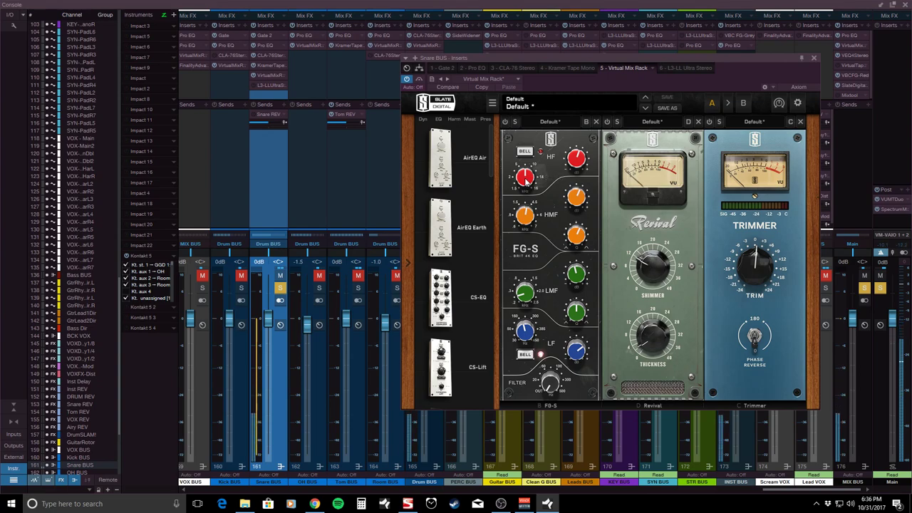
mouse_move(581, 163)
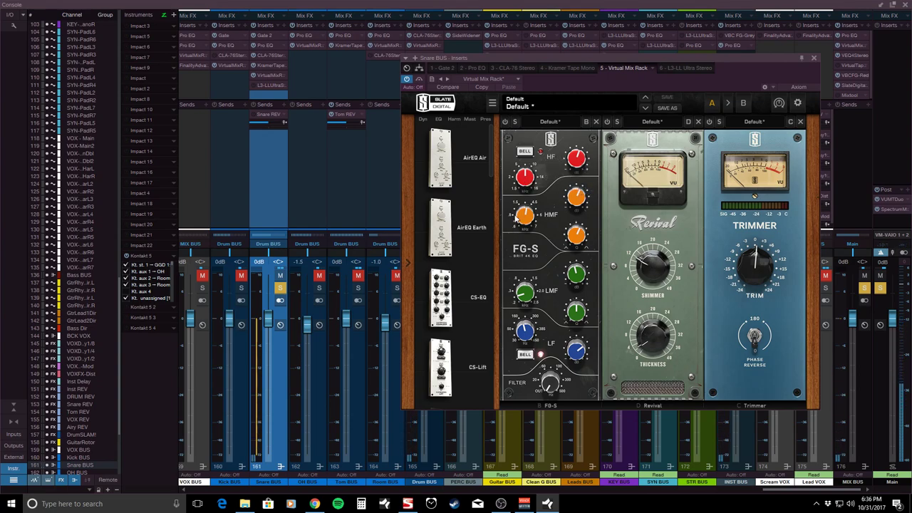
mouse_move(525, 215)
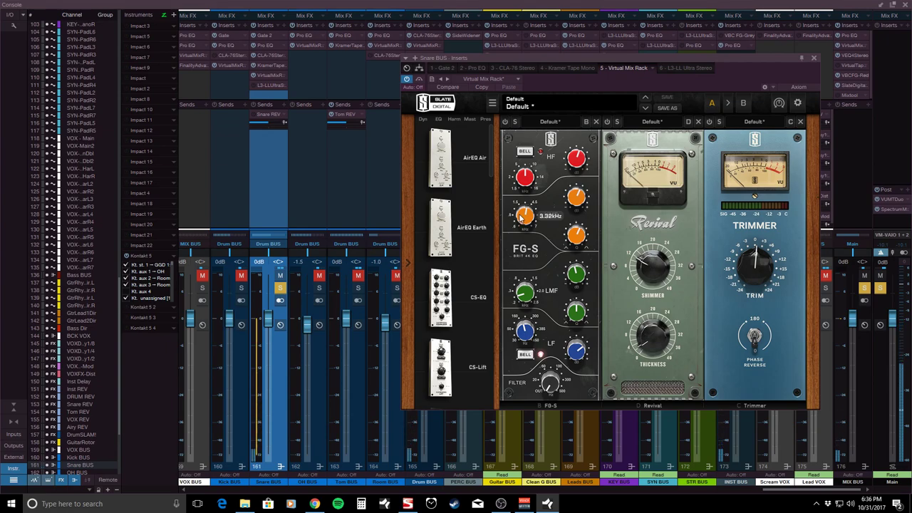
mouse_move(580, 202)
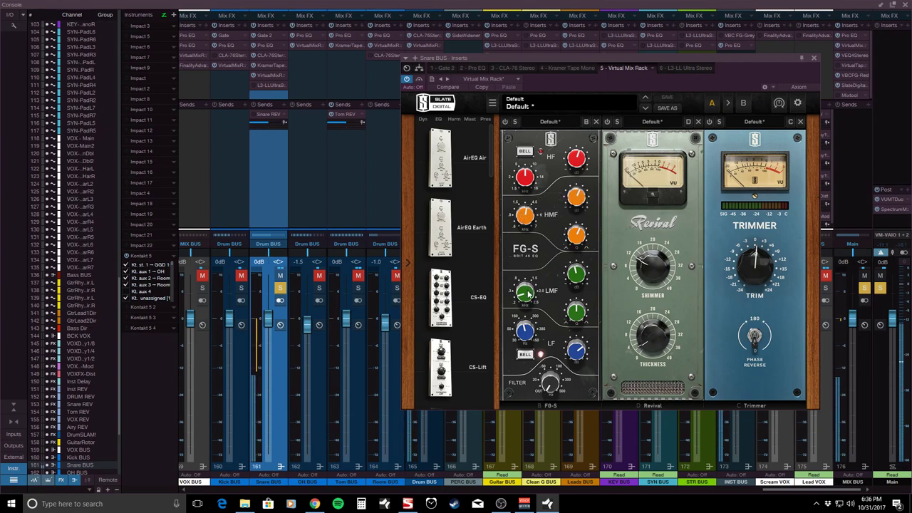
mouse_move(529, 291)
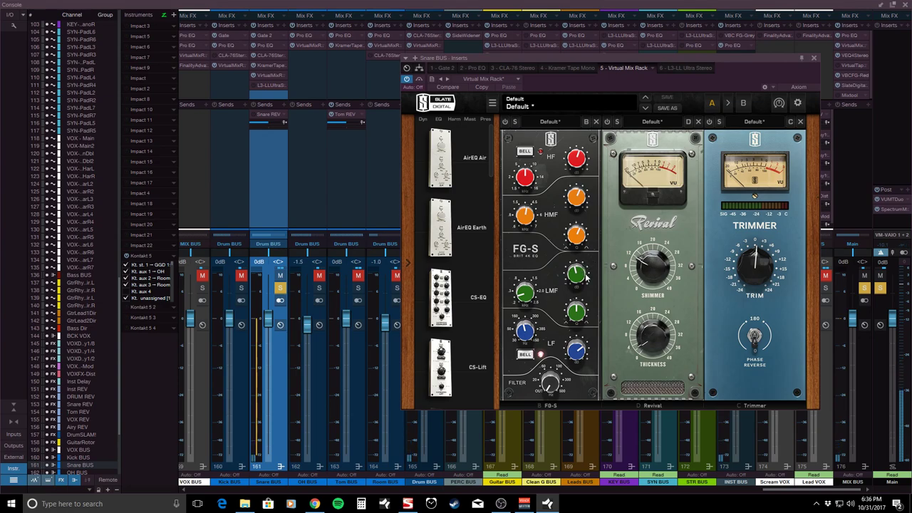
left_click_drag(586, 279, 583, 281)
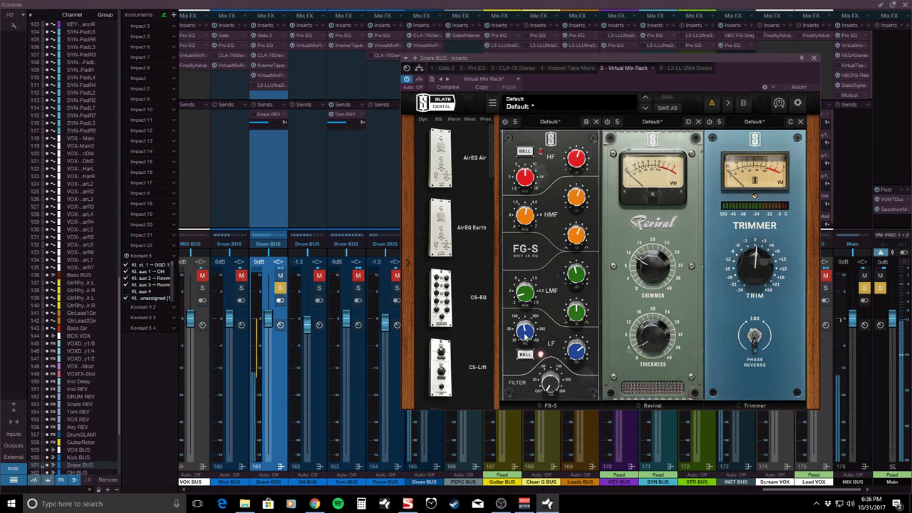
mouse_move(580, 356)
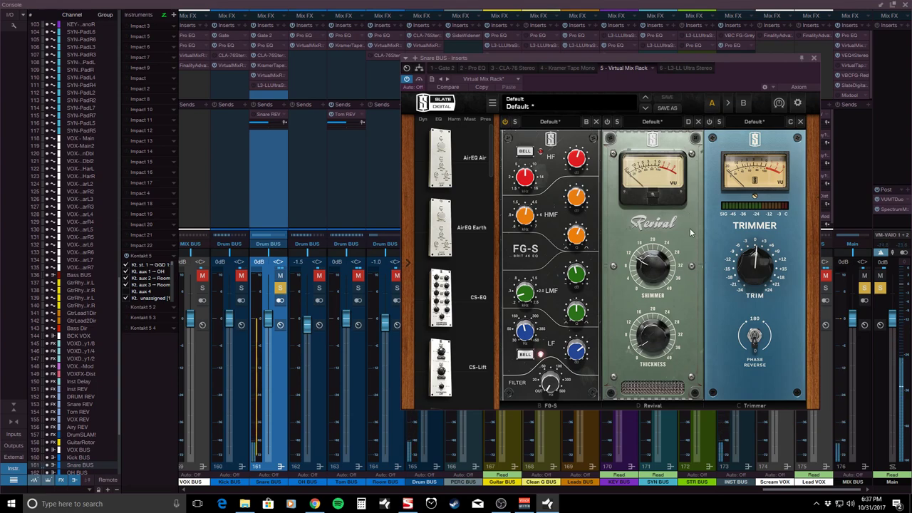
mouse_move(657, 267)
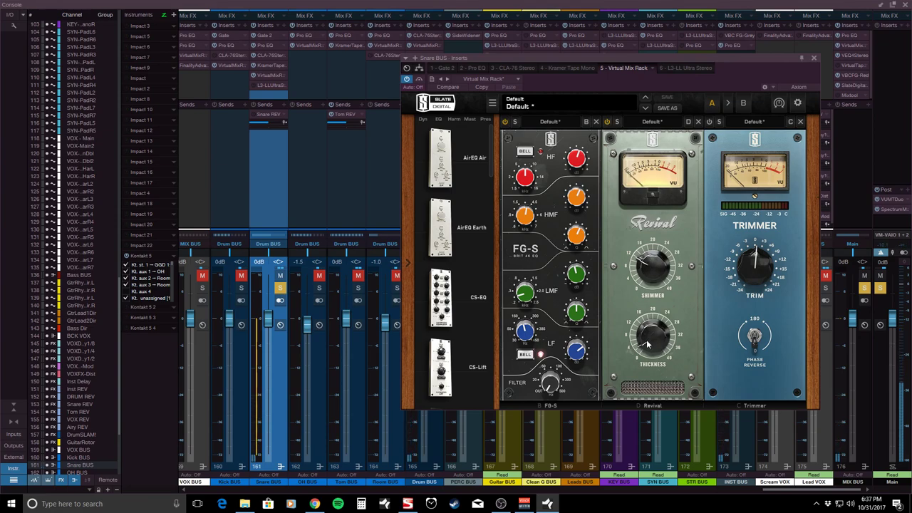
mouse_move(660, 363)
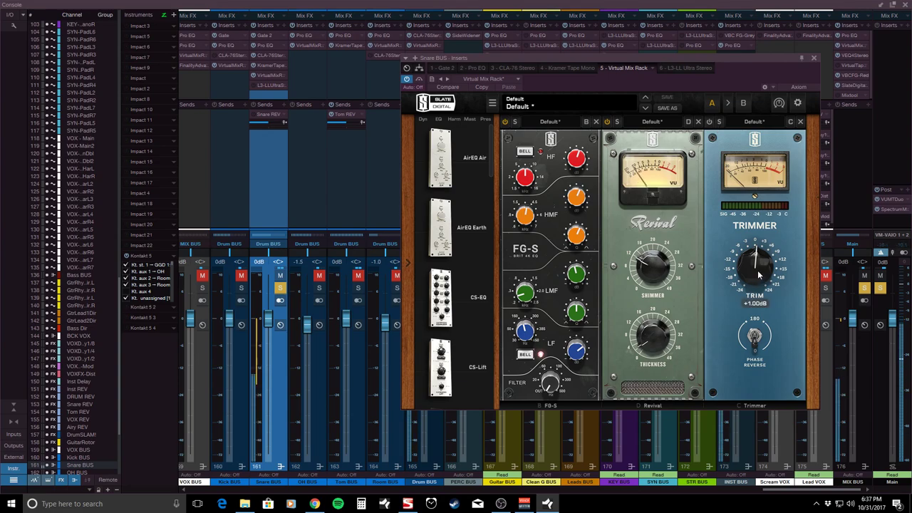
- Power on the rack's Trimmer module at +1.00 dB
left_click(709, 122)
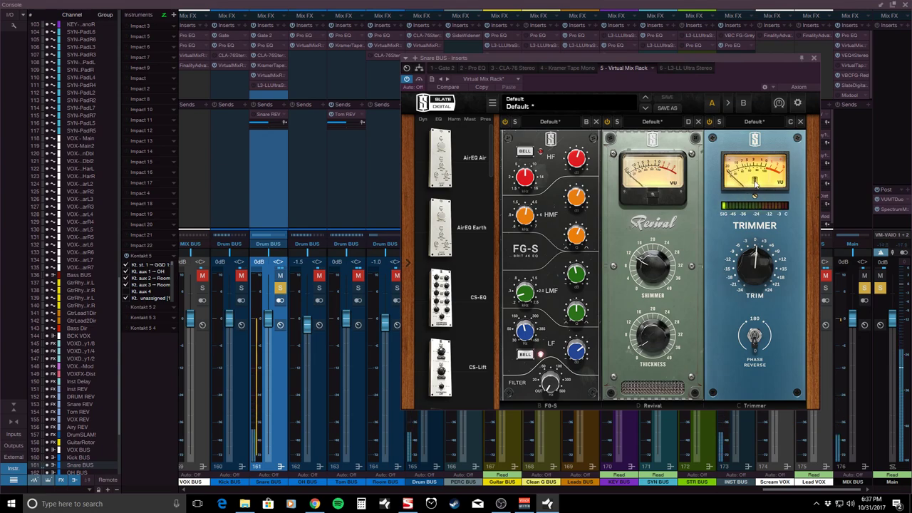
- Open the Snare BUS L3-LL Ultramaximizer, take it out of bypass and reset its peak meters
left_click(813, 57)
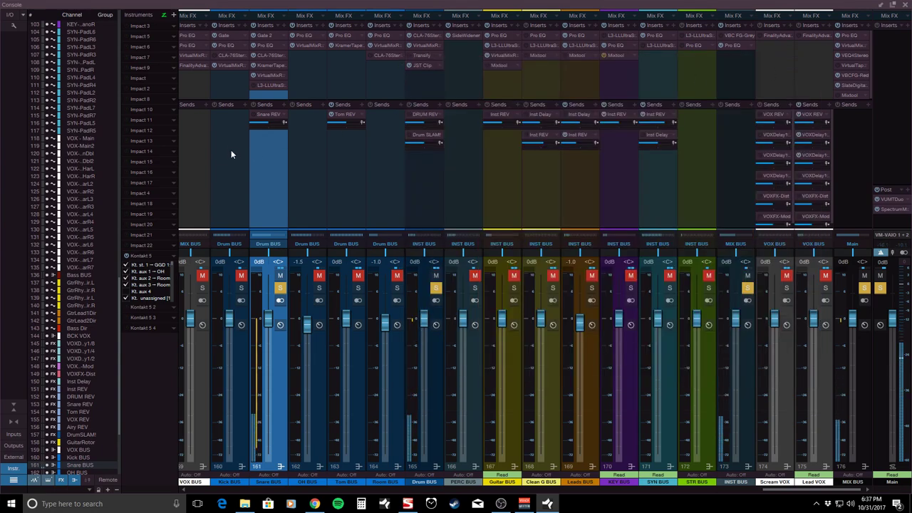
left_click(269, 86)
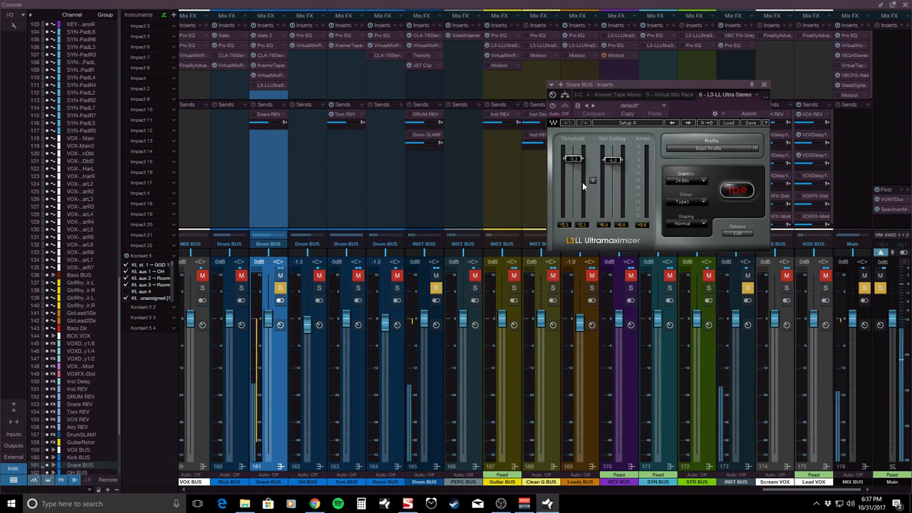
left_click(553, 106)
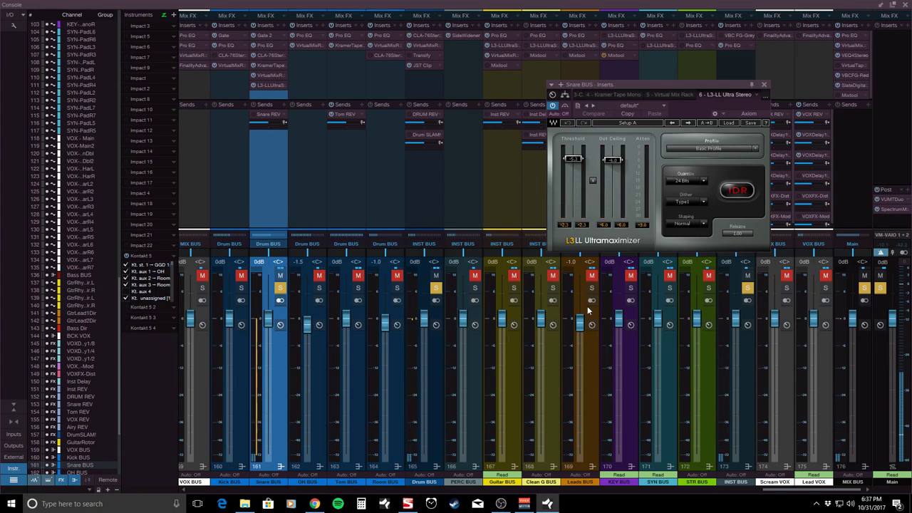
left_click(645, 227)
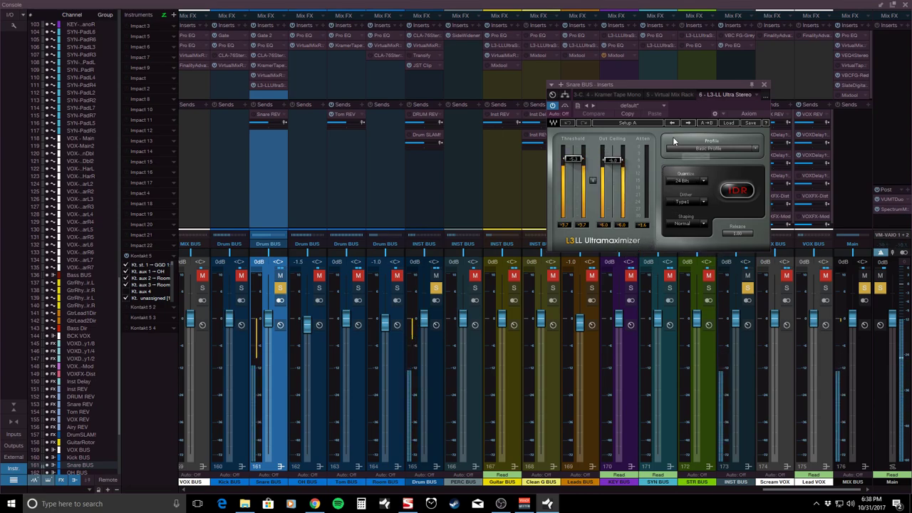
- Close the Ultramaximizer and Gate 2 windows, then scroll the console to the reverb returns
left_click(765, 86)
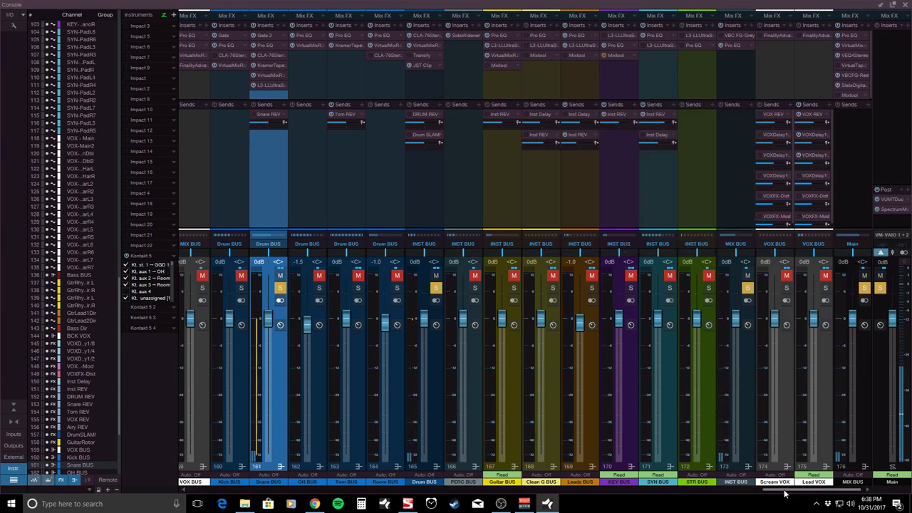
left_click_drag(784, 492, 762, 491)
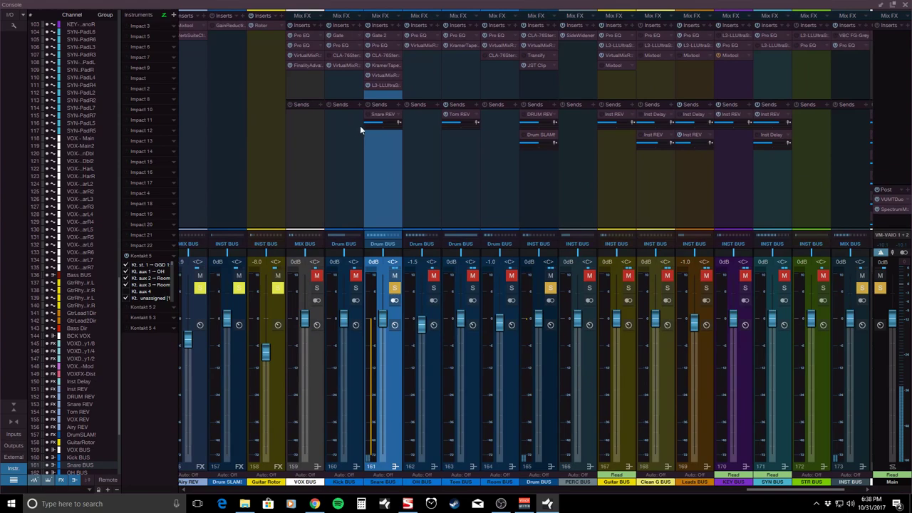
left_click(376, 35)
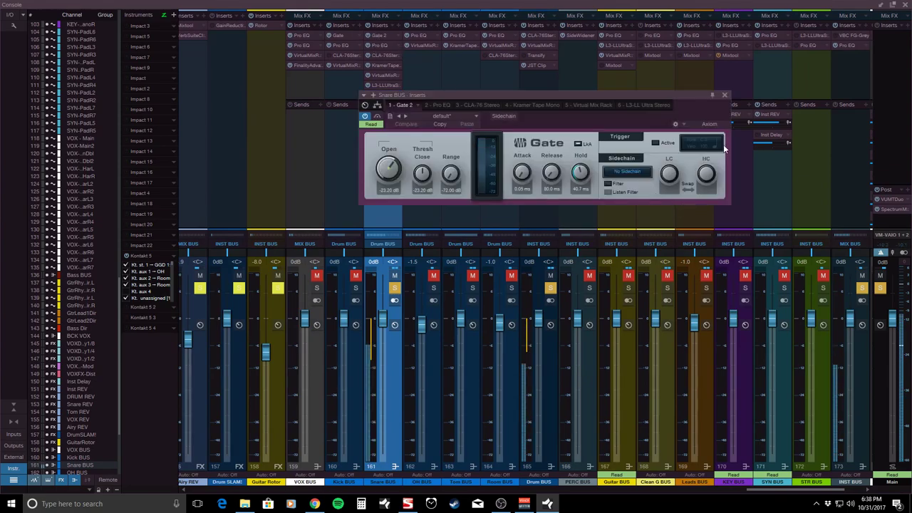
left_click(725, 95)
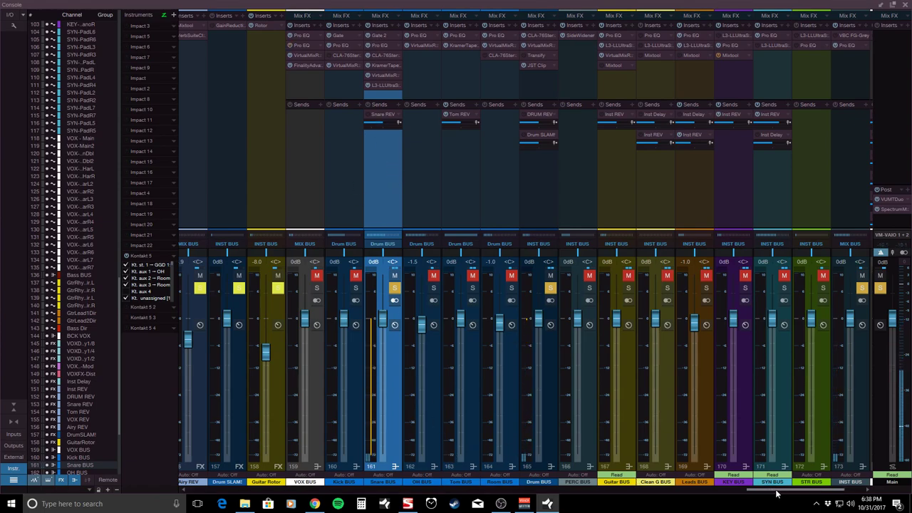
scroll(777, 493, "left", 5)
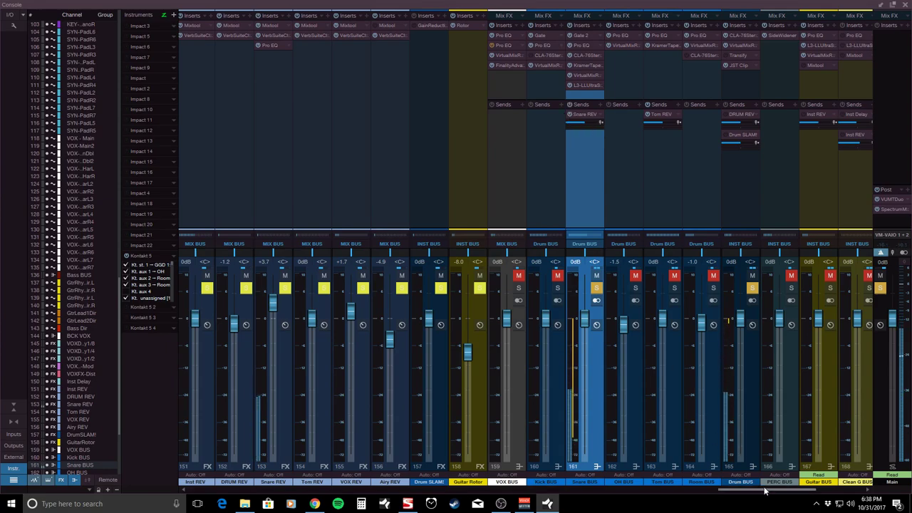
scroll(627, 299, "left", 6)
left_click(534, 140)
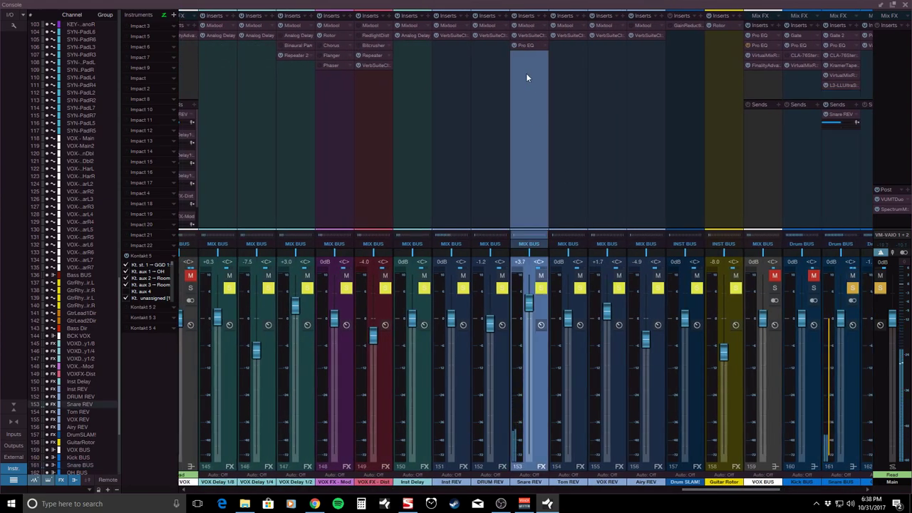
left_click(528, 35)
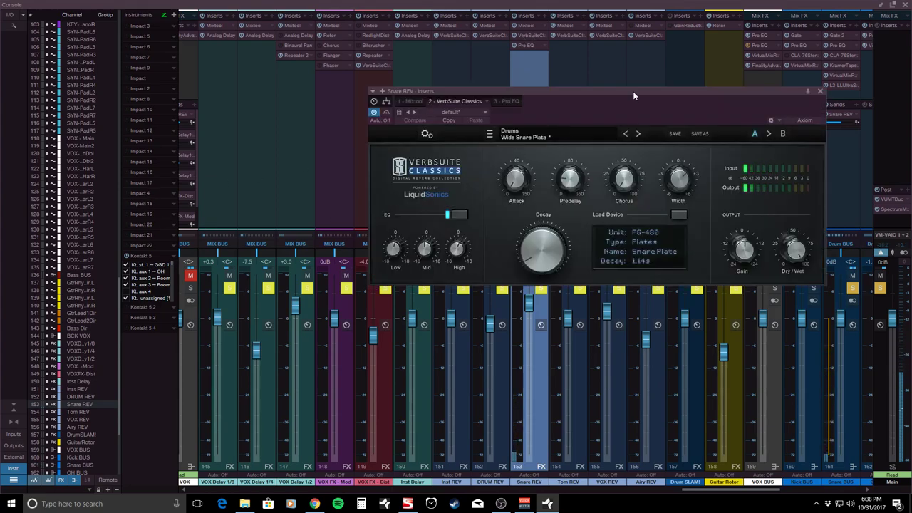
left_click_drag(633, 91, 500, 58)
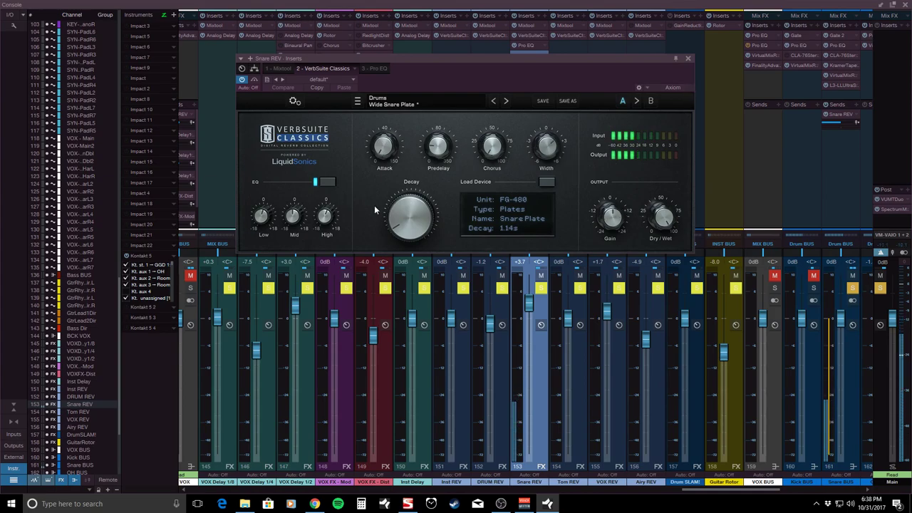
left_click(688, 58)
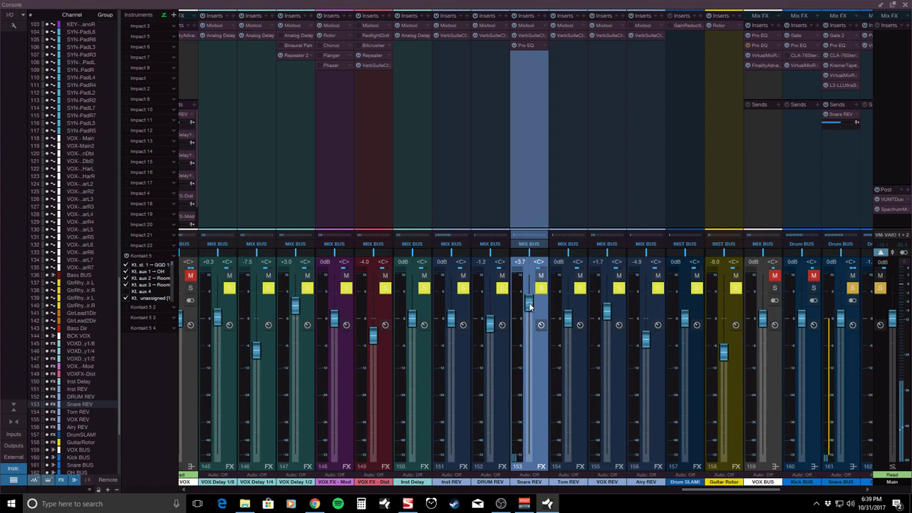
- Pull the Snare REV return fader down from +3.7 dB and scroll the console
left_click_drag(529, 305, 530, 338)
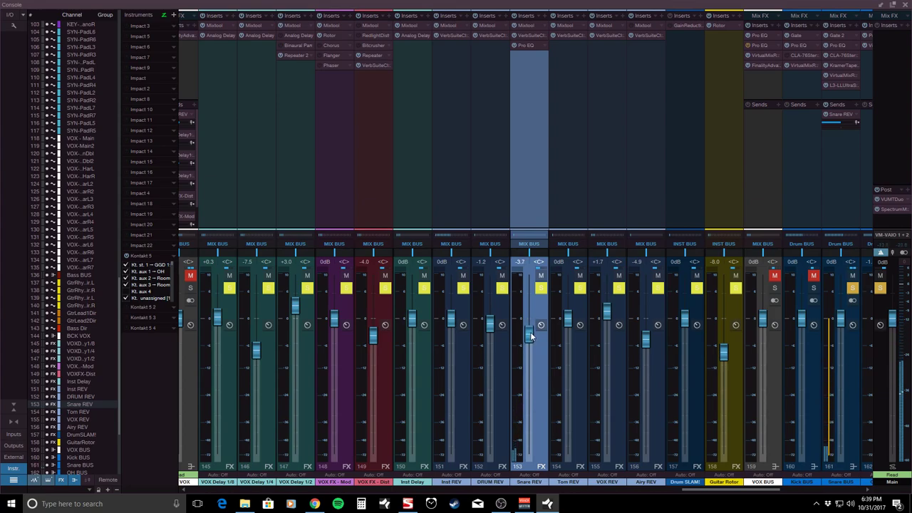
left_click_drag(712, 489, 789, 490)
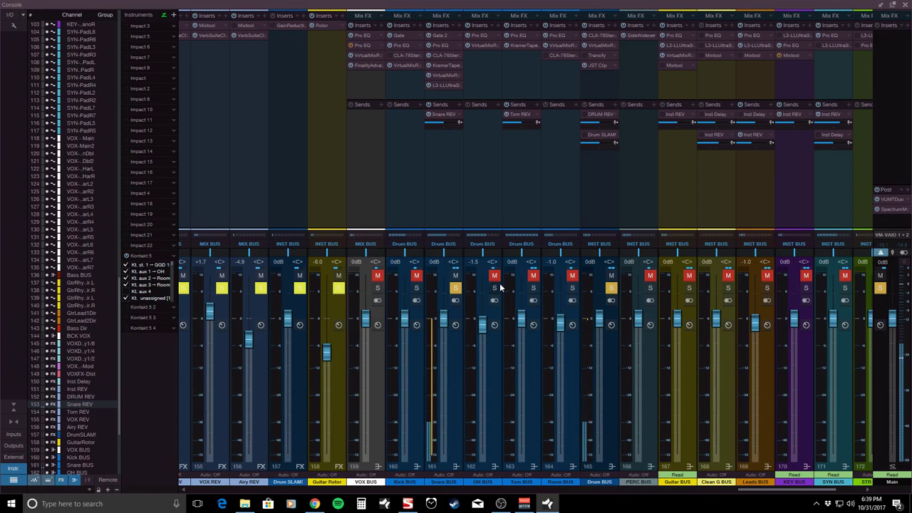
left_click(600, 35)
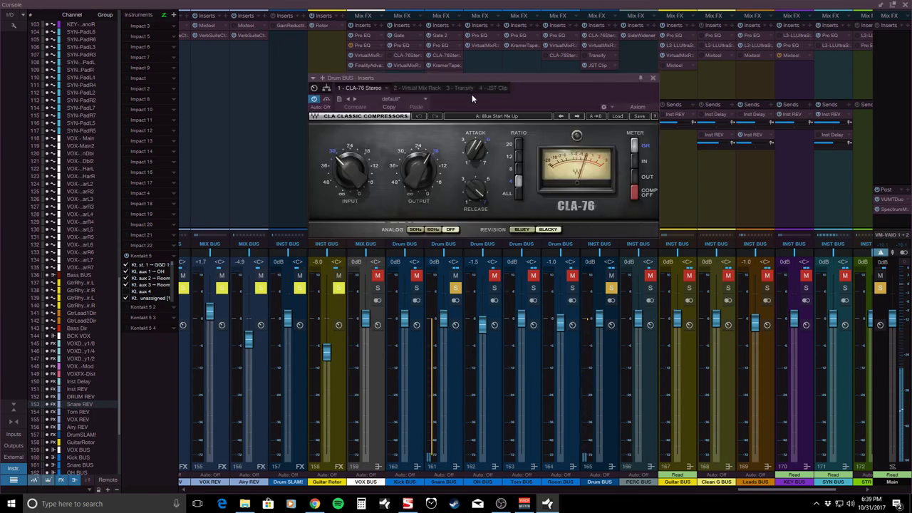
left_click_drag(530, 81, 562, 67)
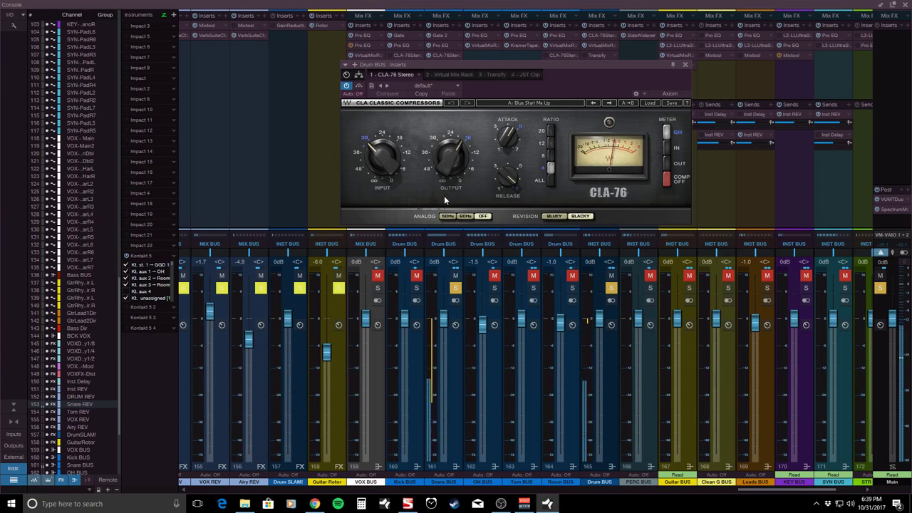
mouse_move(501, 184)
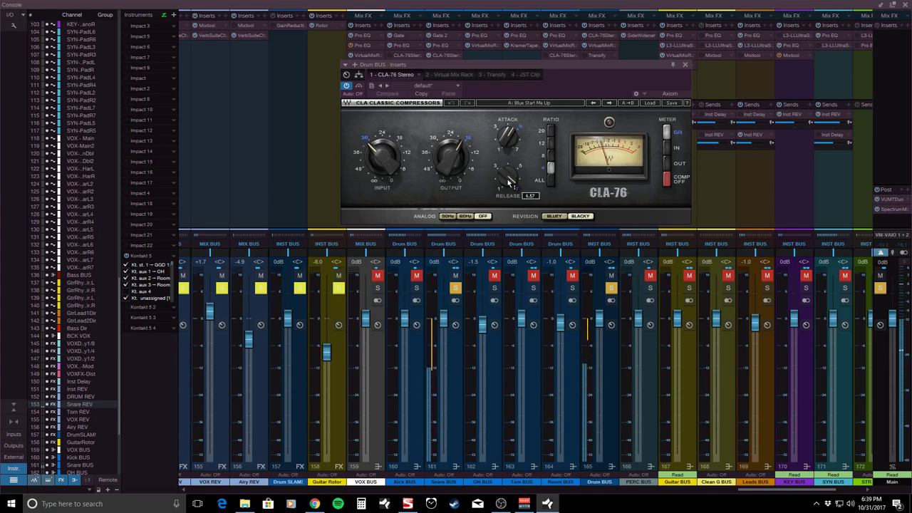
mouse_move(505, 143)
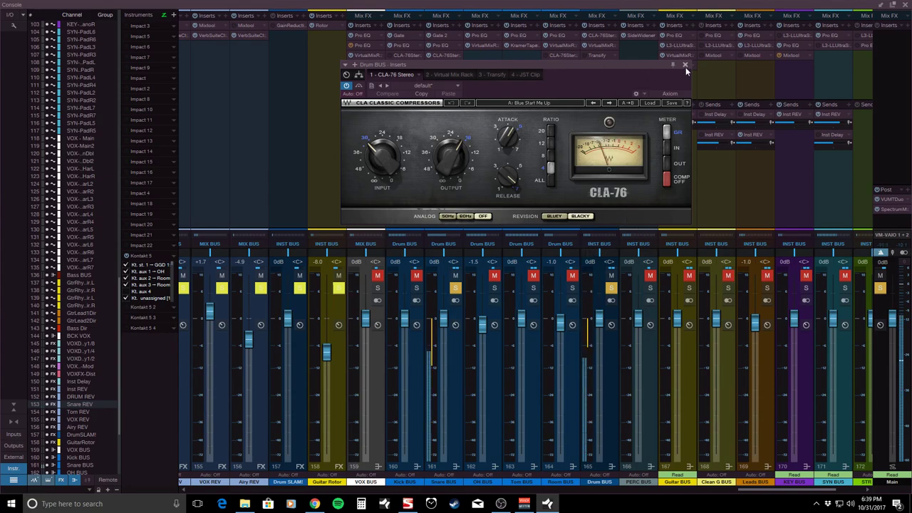
- Inspect the Drum BUS Virtual Mix Rack's FG-S EQ and Trimmer, then close it
left_click(685, 65)
left_click(604, 50)
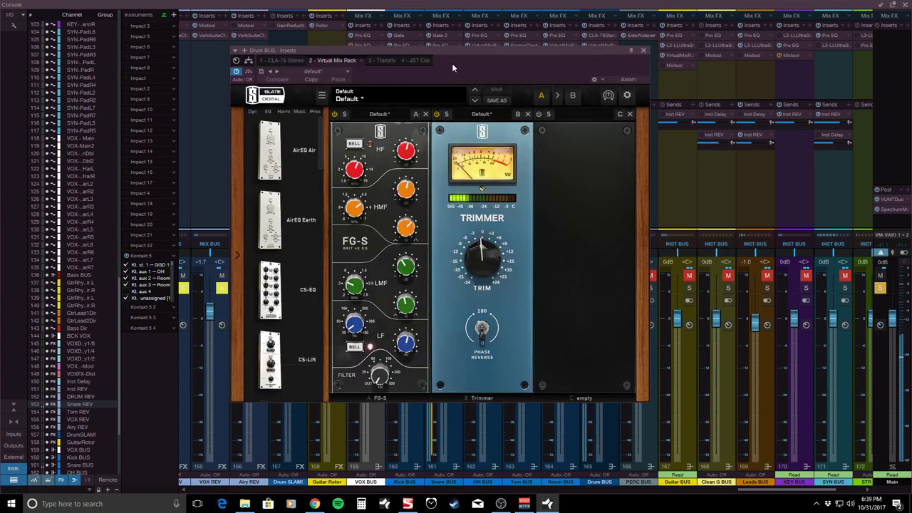
left_click_drag(456, 53, 566, 59)
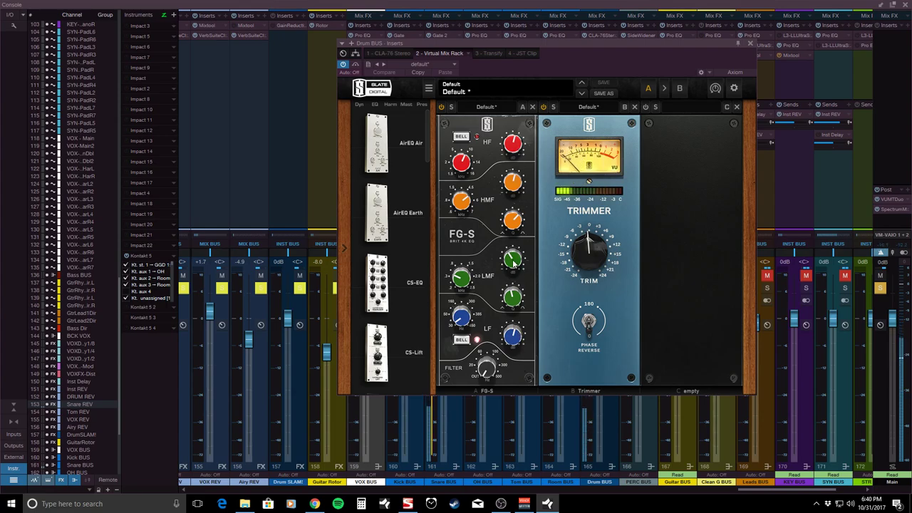
mouse_move(513, 262)
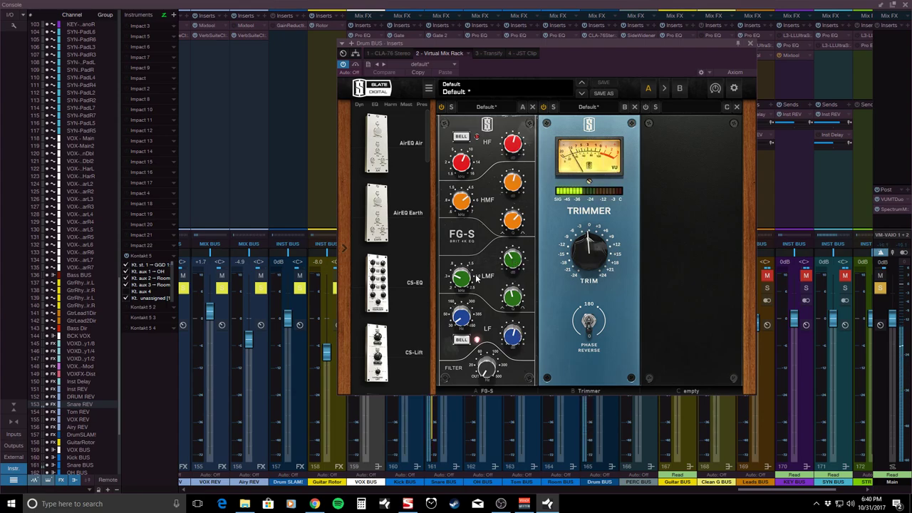
mouse_move(463, 279)
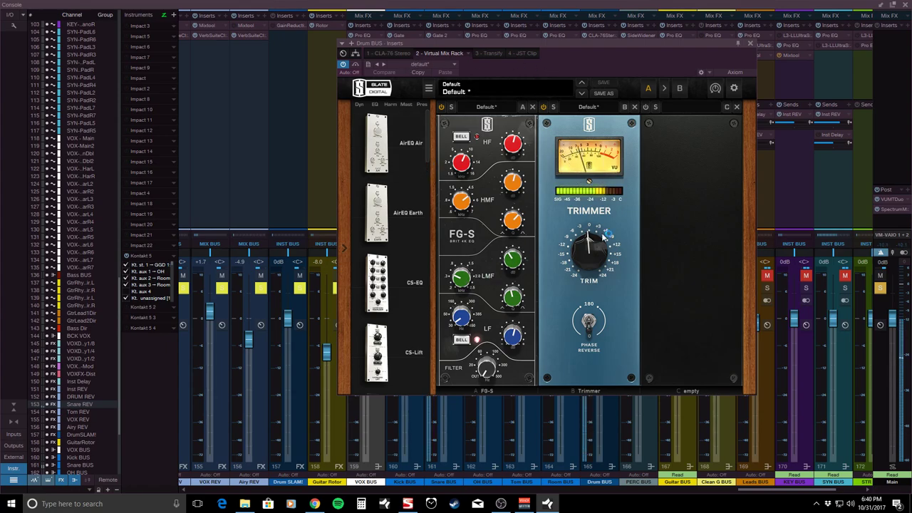
left_click(749, 44)
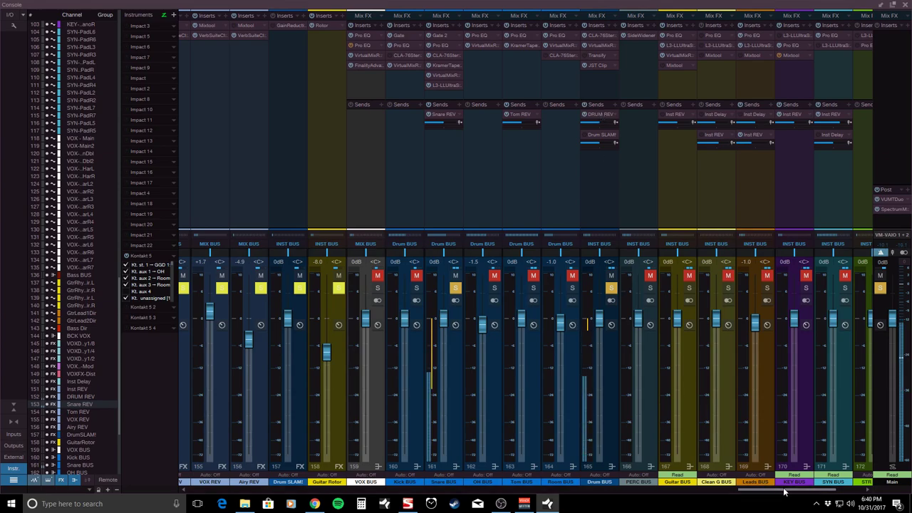
- Check DRUM REV's Warm Drum Space plate (777 ms decay), then reselect the Snare REV channel
left_click_drag(784, 491, 717, 484)
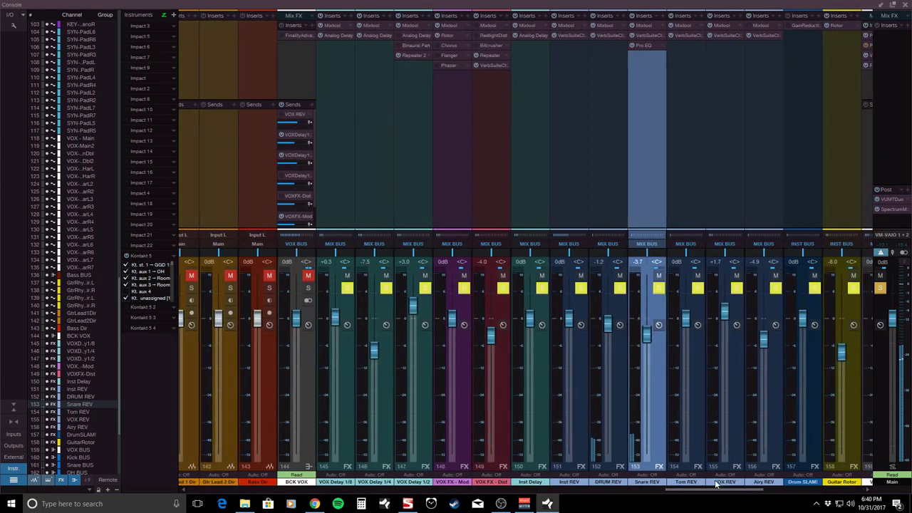
left_click(607, 111)
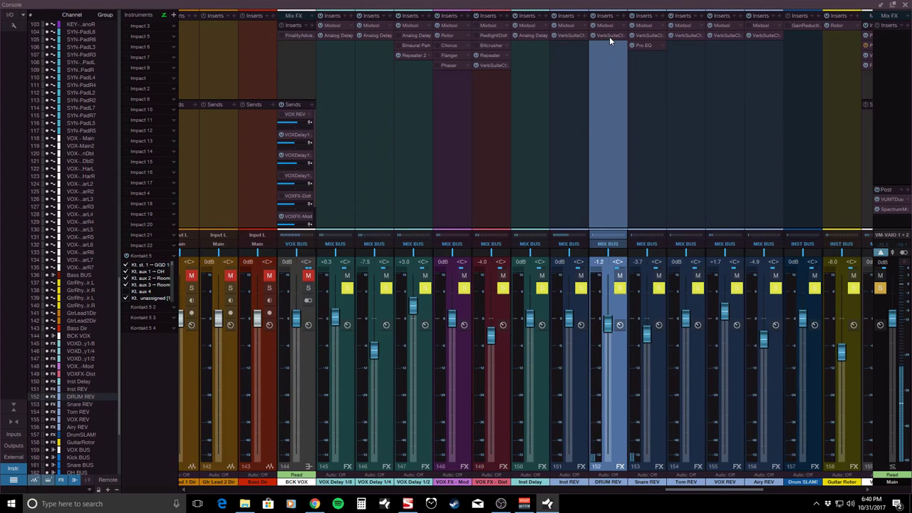
left_click(608, 35)
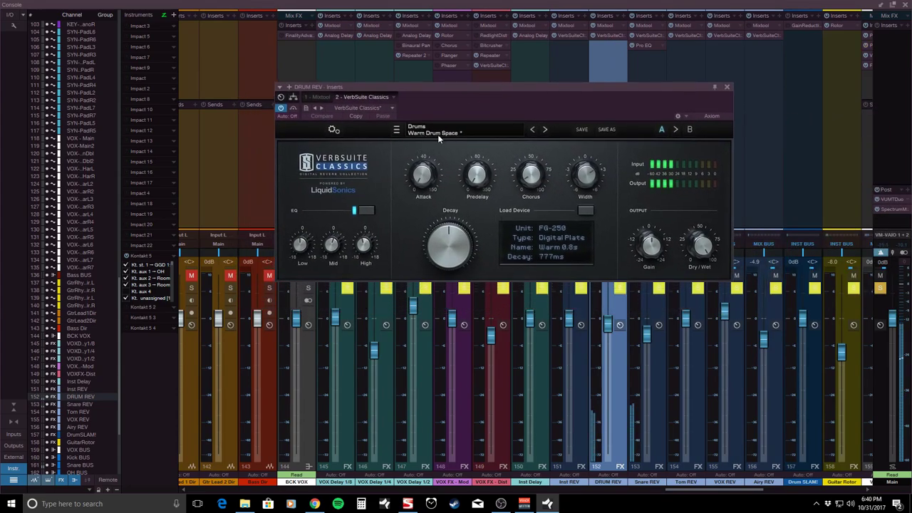
left_click(727, 87)
left_click(648, 113)
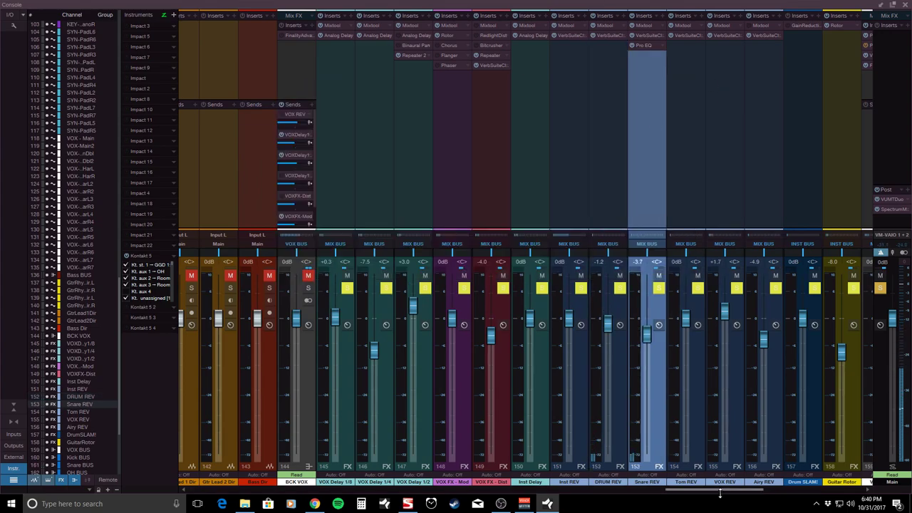
left_click_drag(718, 490, 737, 491)
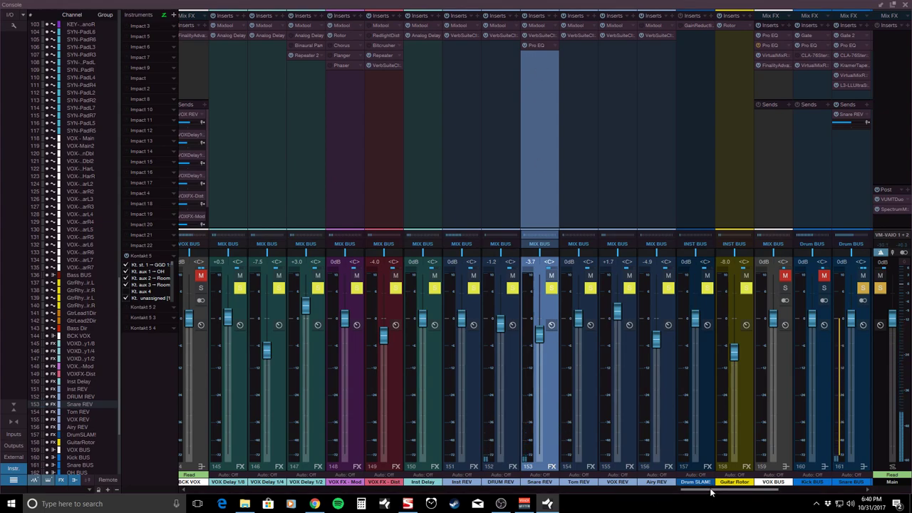
scroll(710, 492, "down", 3)
- Solo Snare REV and enable its Pro EQ (3.16 dB cut at 390 Hz, 102 Hz low cut)
left_click(621, 288)
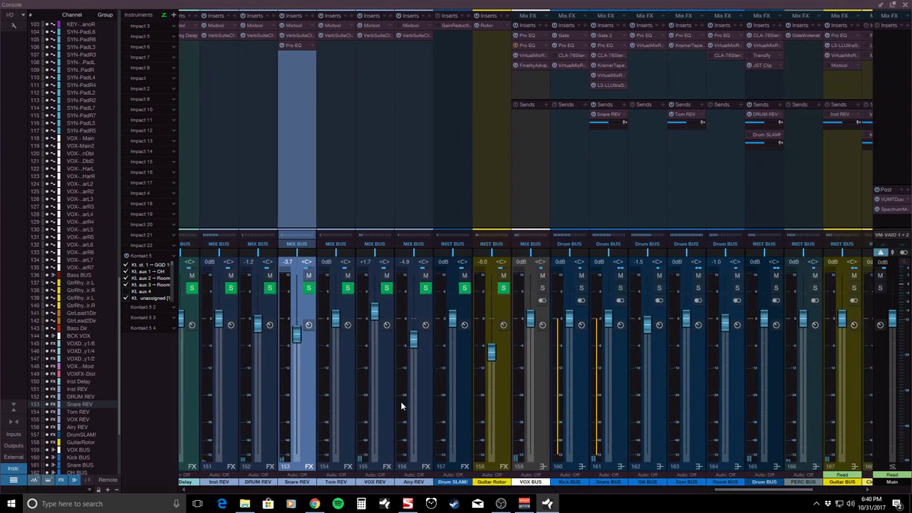
left_click(309, 288)
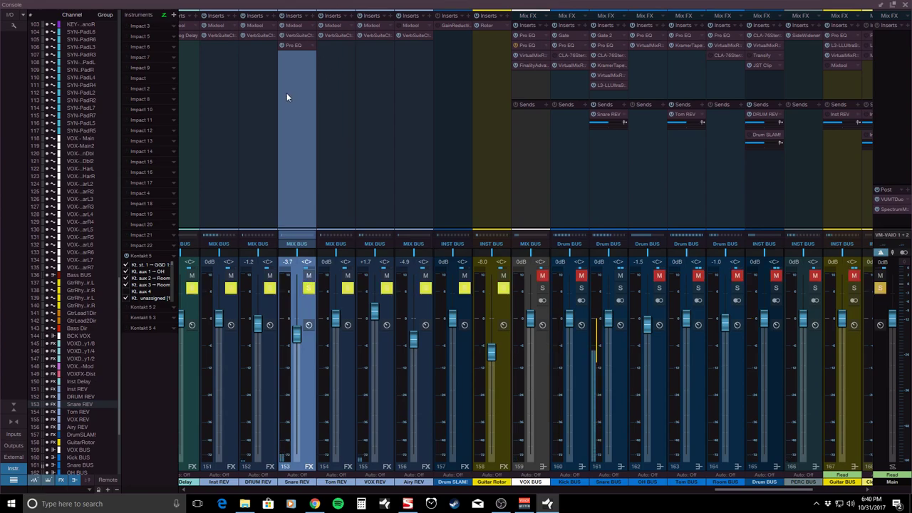
double_click(295, 45)
left_click_drag(431, 95, 631, 61)
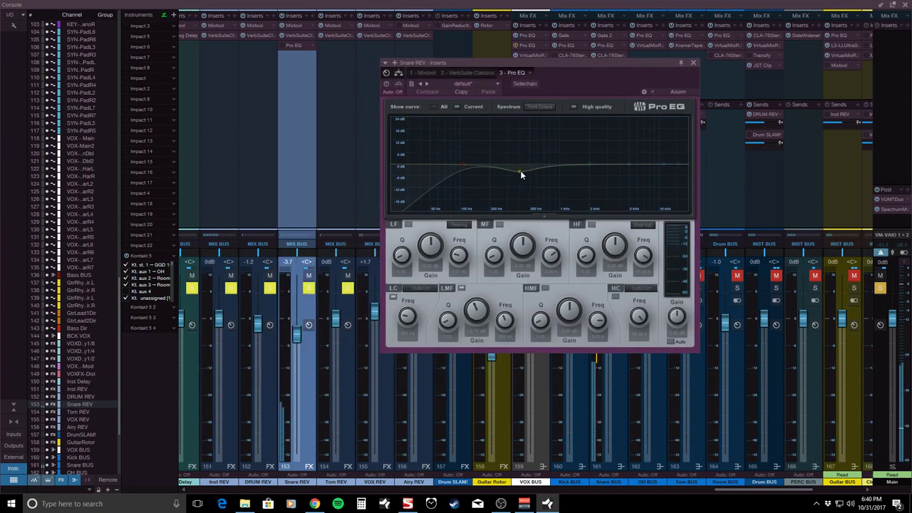
left_click(386, 83)
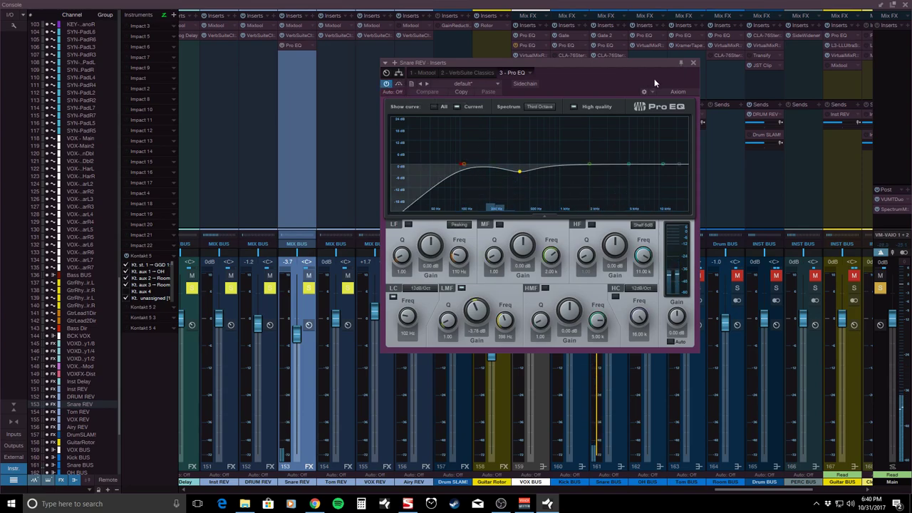
left_click(693, 63)
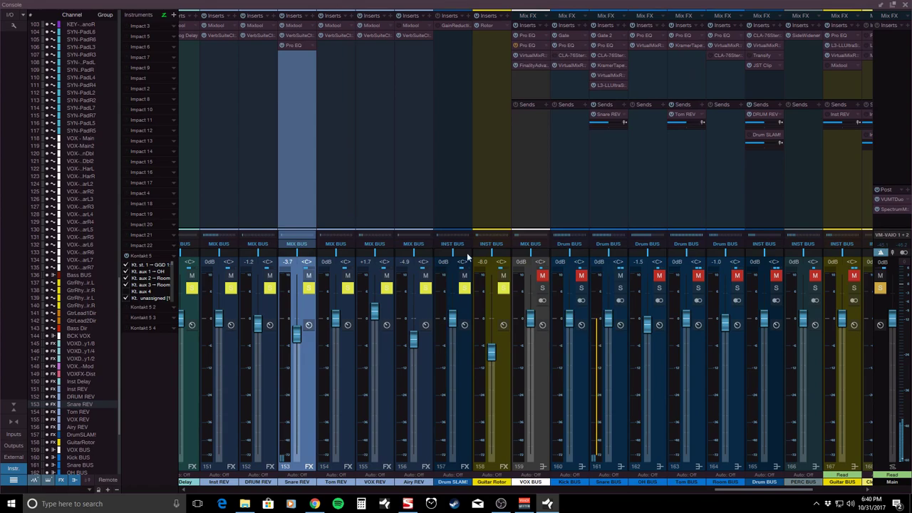
- Unsolo Snare REV and solo the Snare BUS instead
left_click(308, 287)
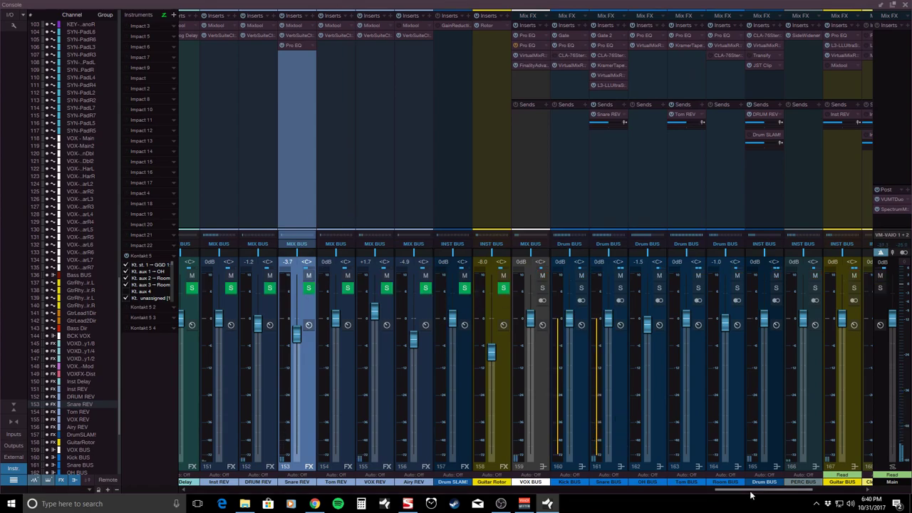
scroll(750, 495, "left", 2)
left_click(580, 289)
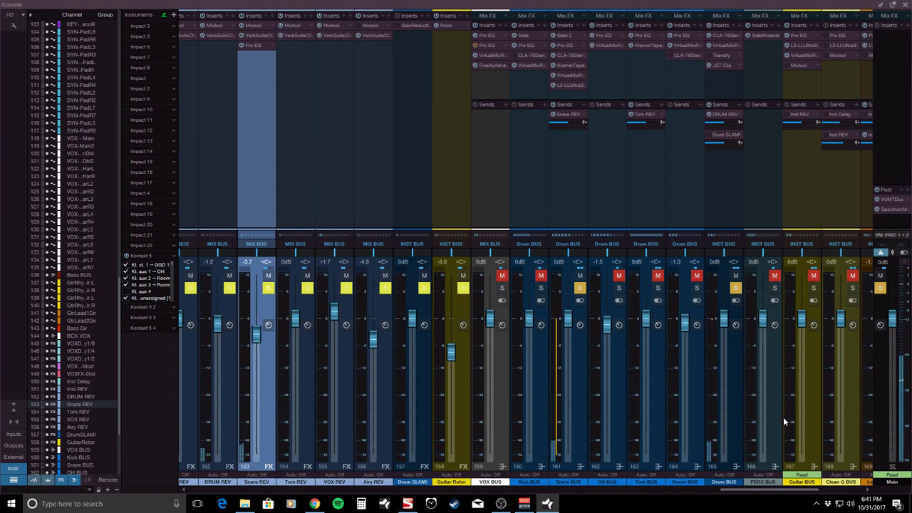
mouse_move(771, 492)
left_mouse_down()
mouse_move(809, 492)
mouse_move(783, 492)
left_mouse_up()
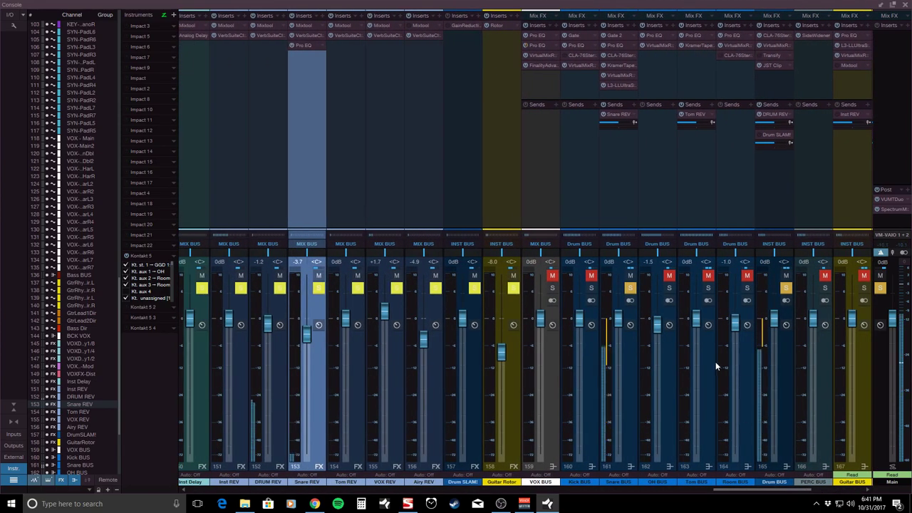
- Return to the arrangement, place the playhead at bar 99 and loop bars 99–117
key("F3")
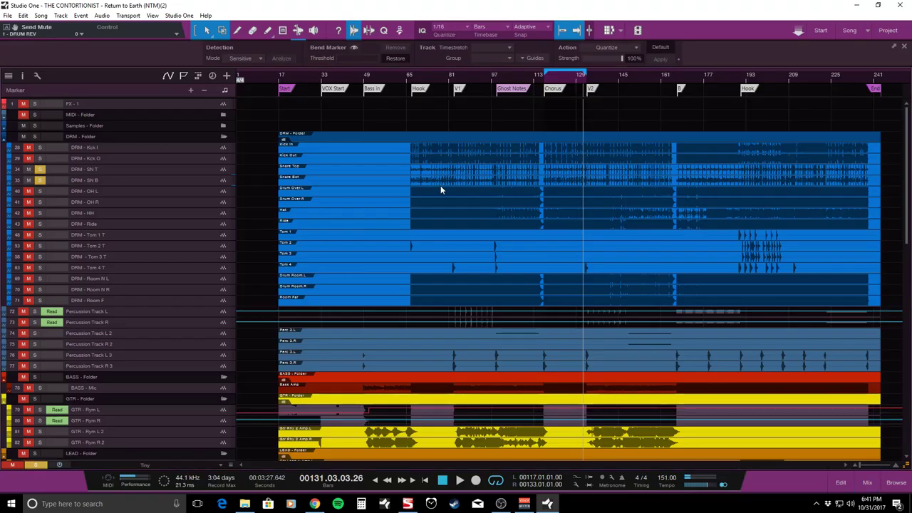
scroll(532, 76, "up", 3)
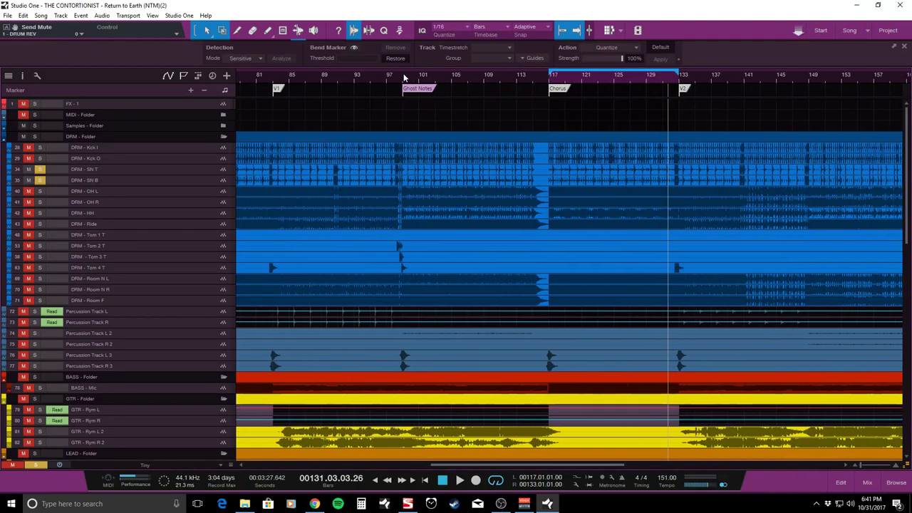
left_click(403, 78)
scroll(449, 74, "up", 2)
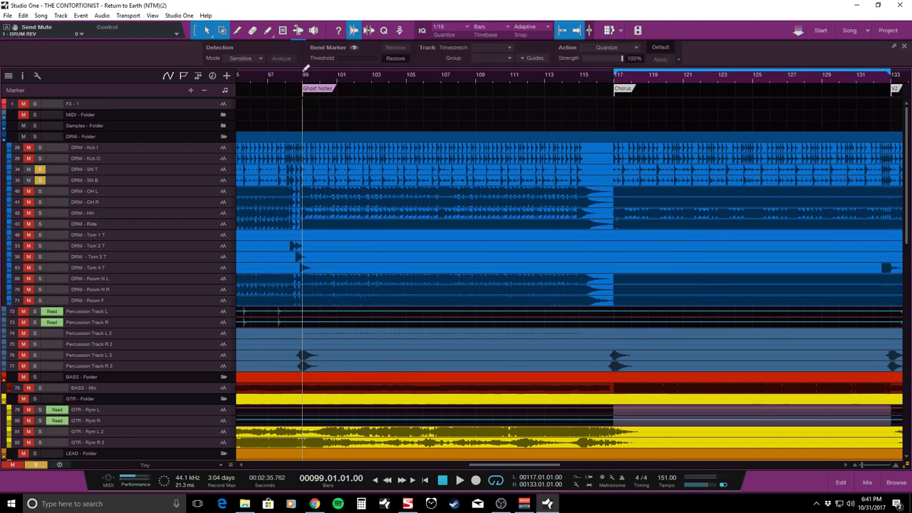
left_click_drag(306, 69, 553, 76)
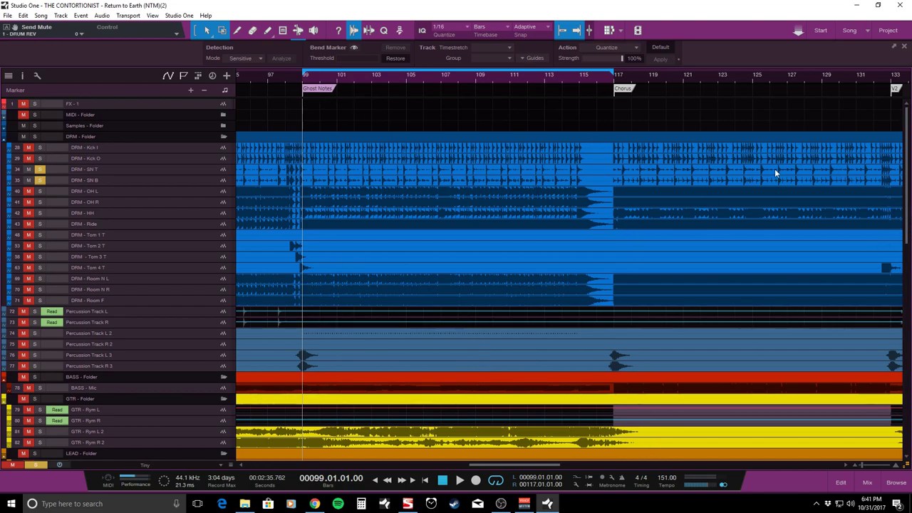
- Play the looped Ghost Notes section from bar 99
key("space")
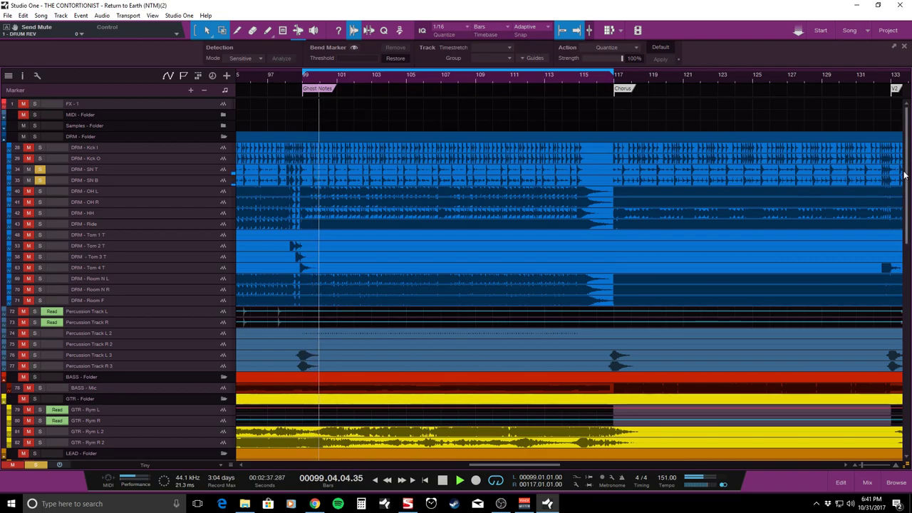
scroll(899, 178, "down", 1)
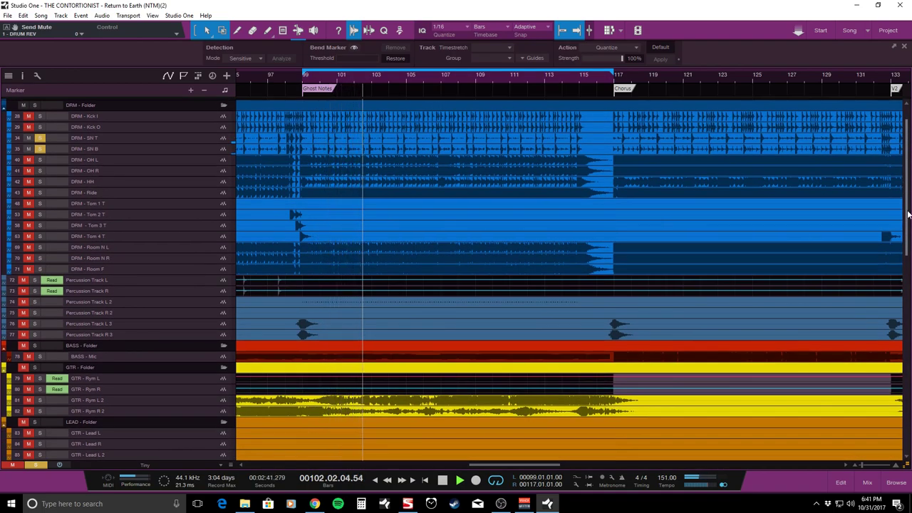
scroll(908, 214, "down", 3)
scroll(908, 214, "up", 4)
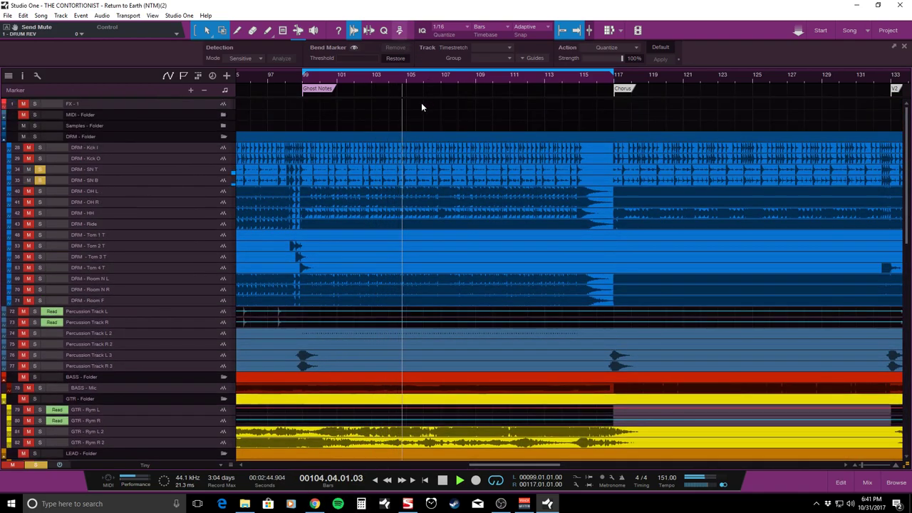
- Open Gate 2 on the Snare BUS and raise its opening threshold in the Ghost Notes section
key("F3")
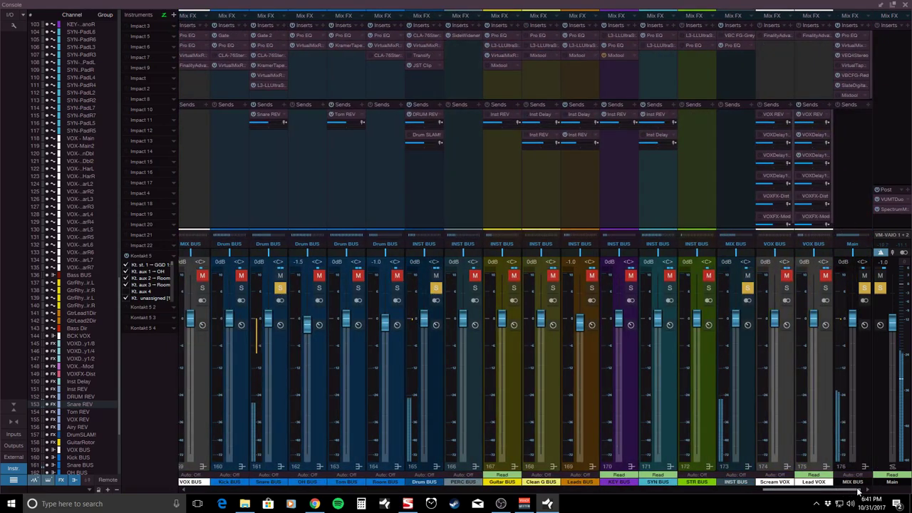
left_click(265, 35)
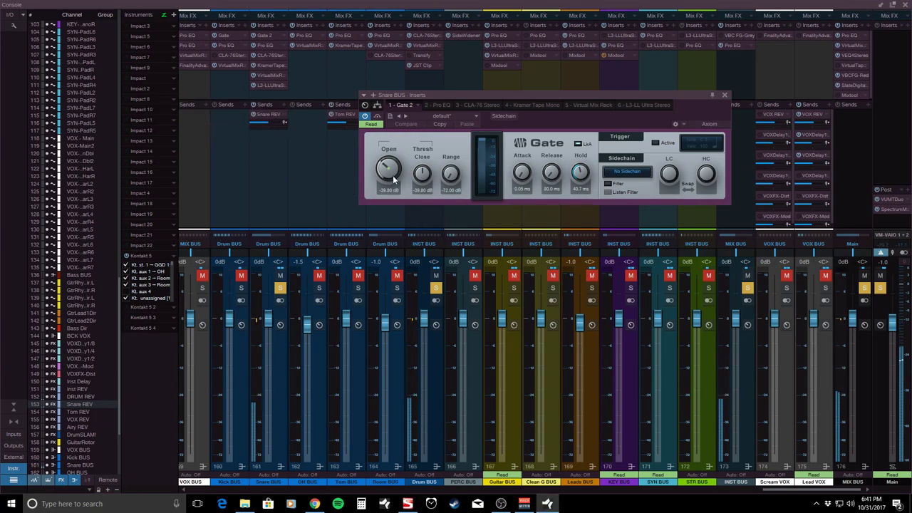
key("F3")
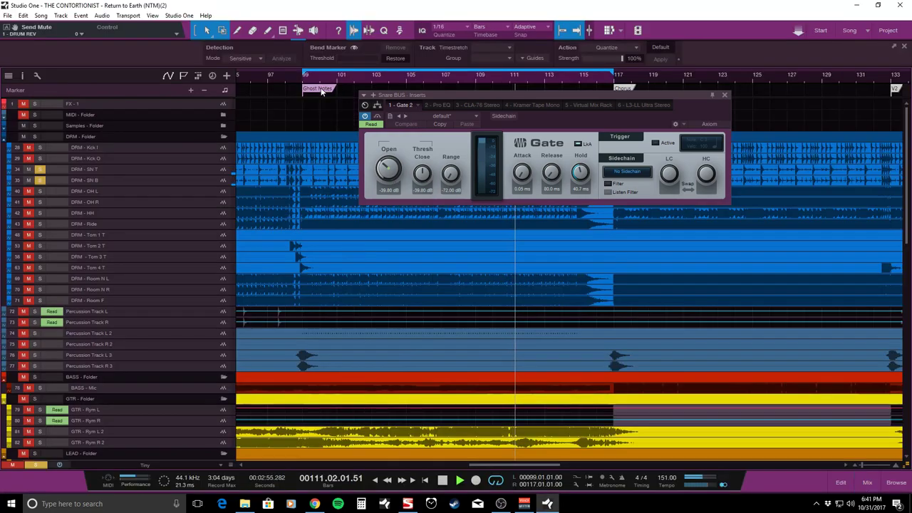
left_click(259, 76)
left_click_drag(387, 181, 390, 169)
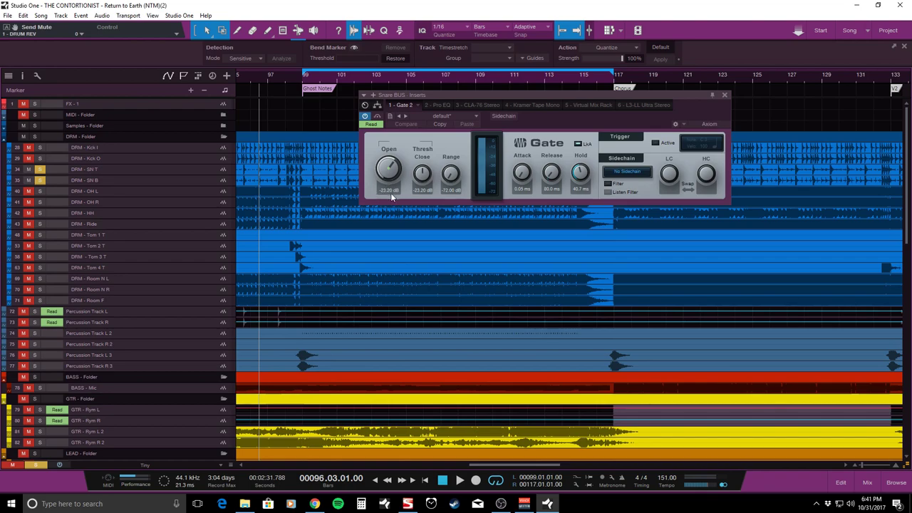
- Play from bar 95 to hear the gated snare, then close the gate window
left_click(246, 76)
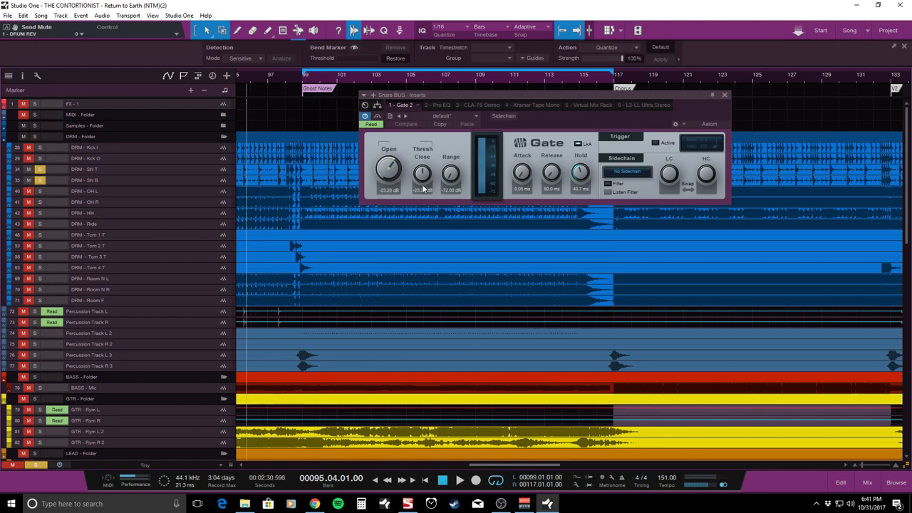
key("space")
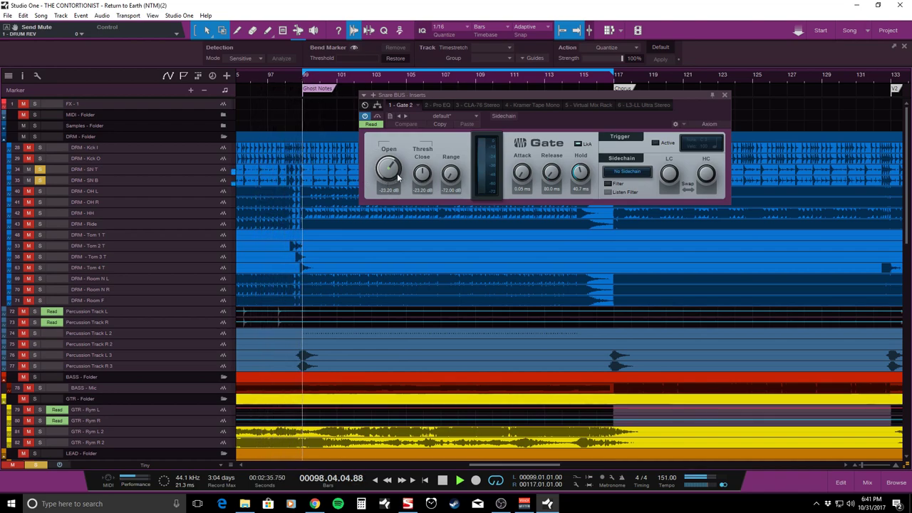
scroll(391, 171, "down", 5)
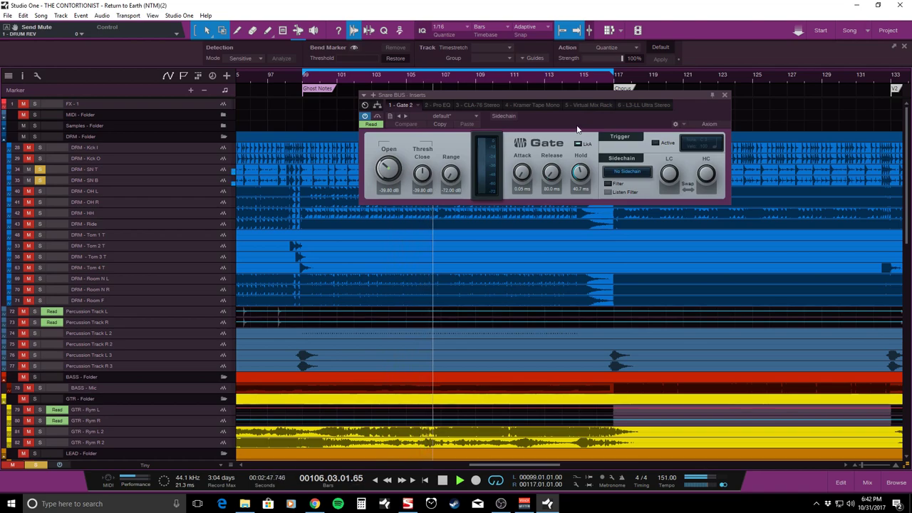
left_click(725, 95)
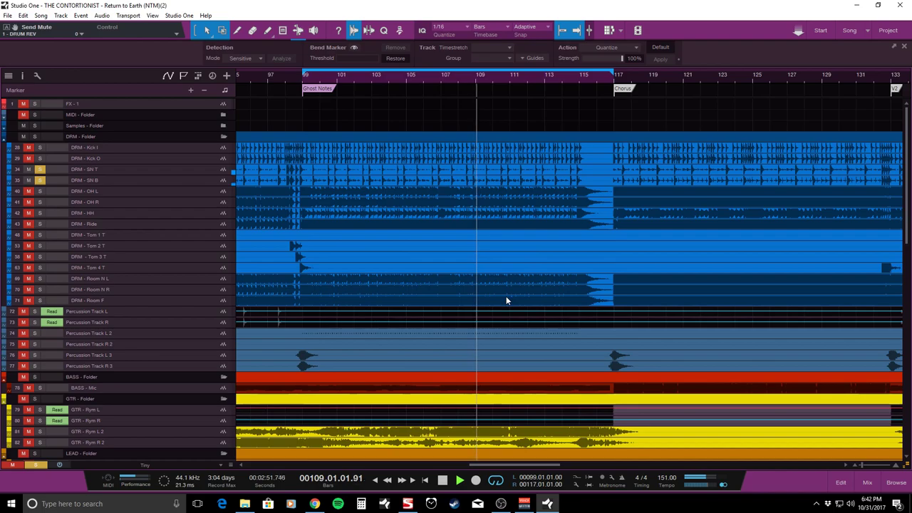
- Stop playback and solo the Kick, Snare, OH, Tom and Room buses alongside the Drum BUS
key("space")
key("F3")
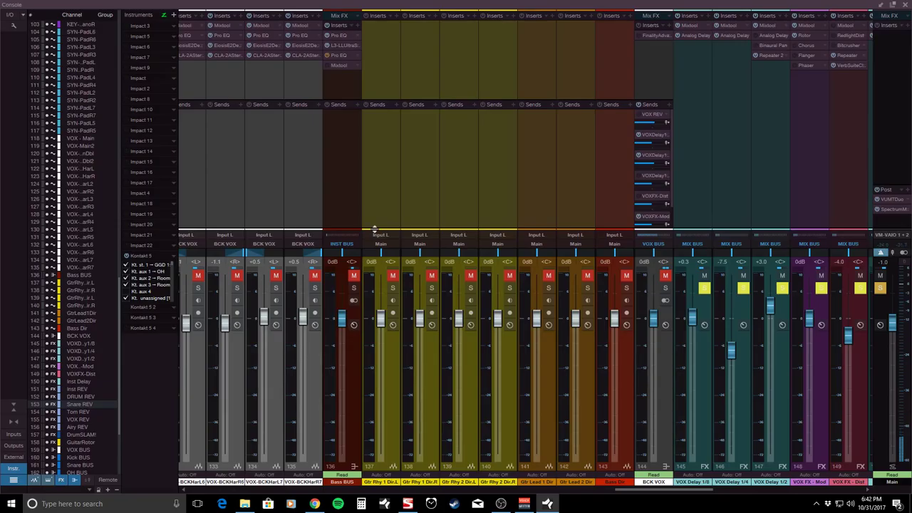
left_click_drag(670, 491, 817, 491)
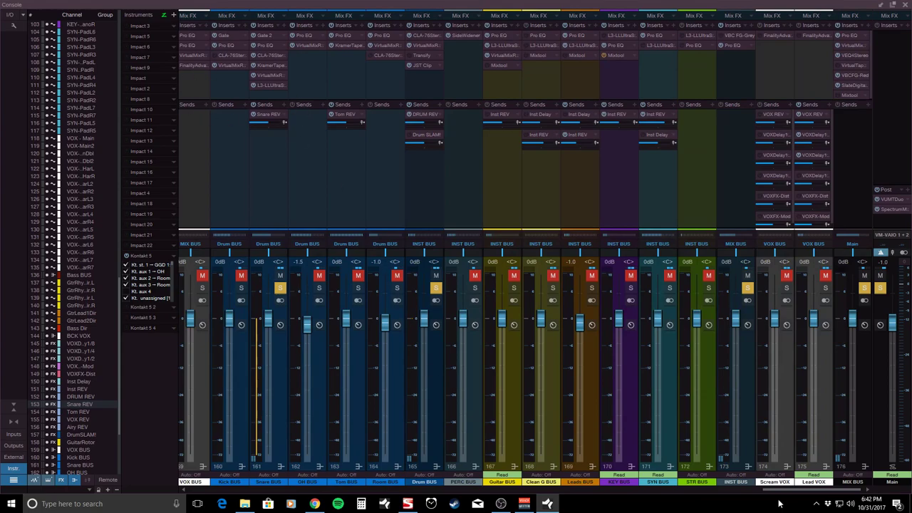
left_click_drag(779, 492, 751, 492)
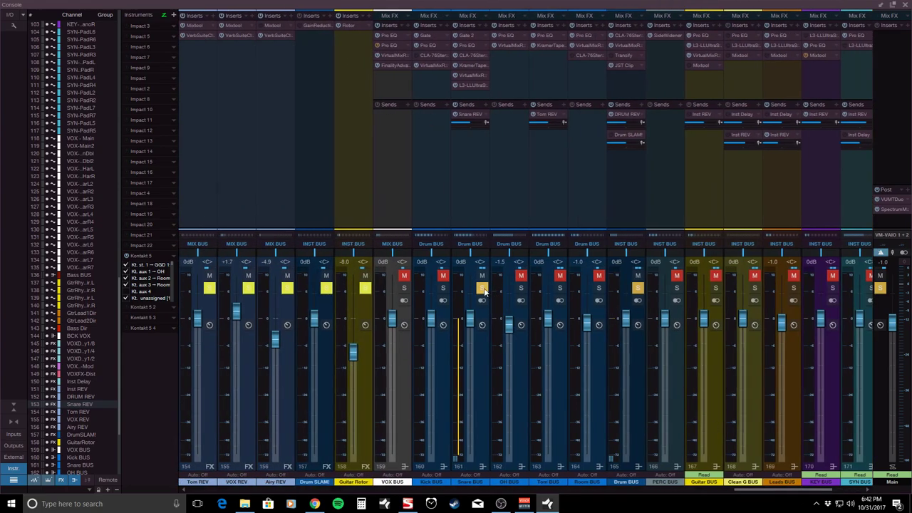
left_click(641, 287)
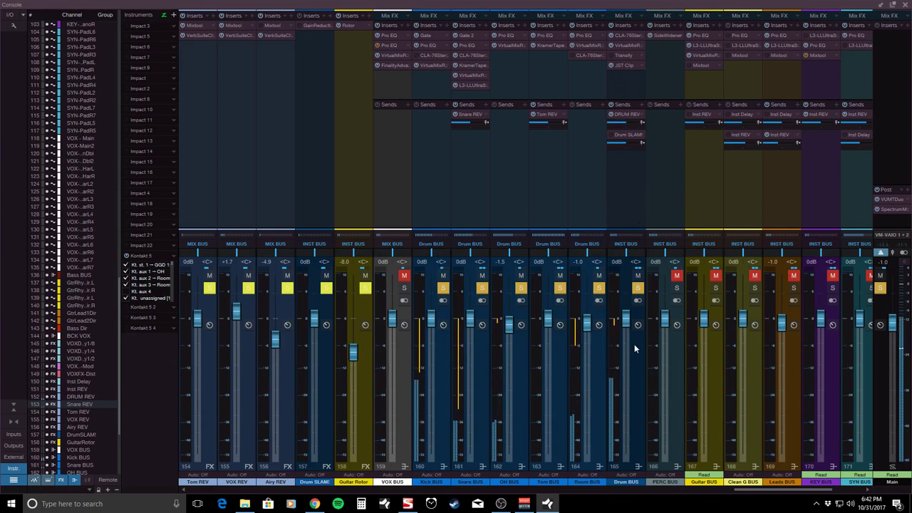
- Open the Drum BUS JST Clip window, move it aside to review, then close it
left_click(626, 67)
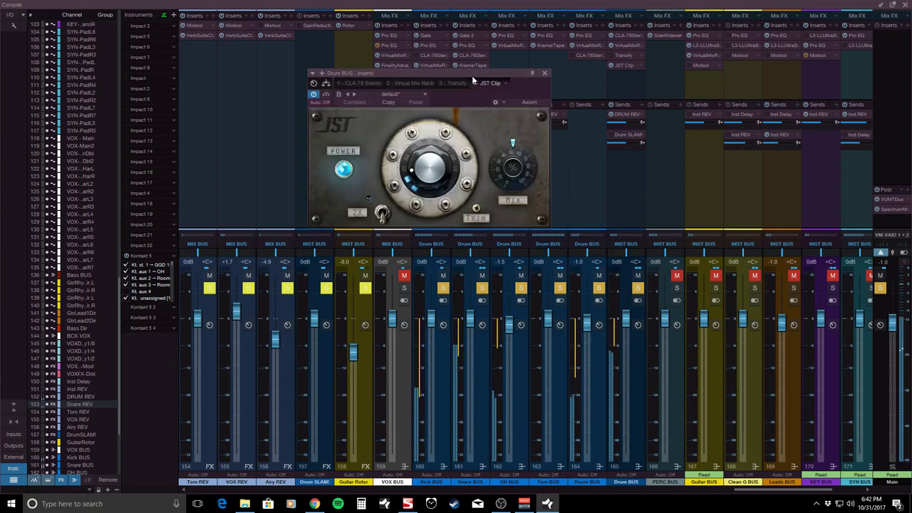
left_click_drag(472, 75, 453, 93)
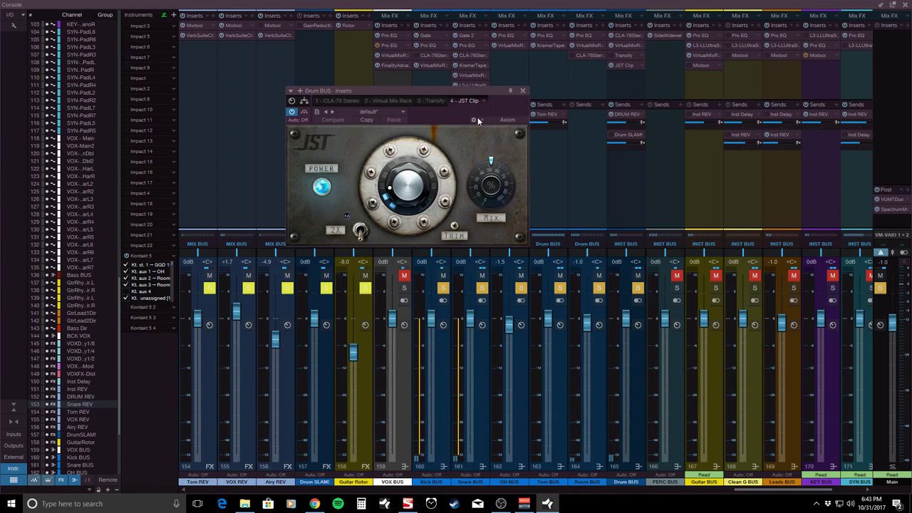
left_click(522, 90)
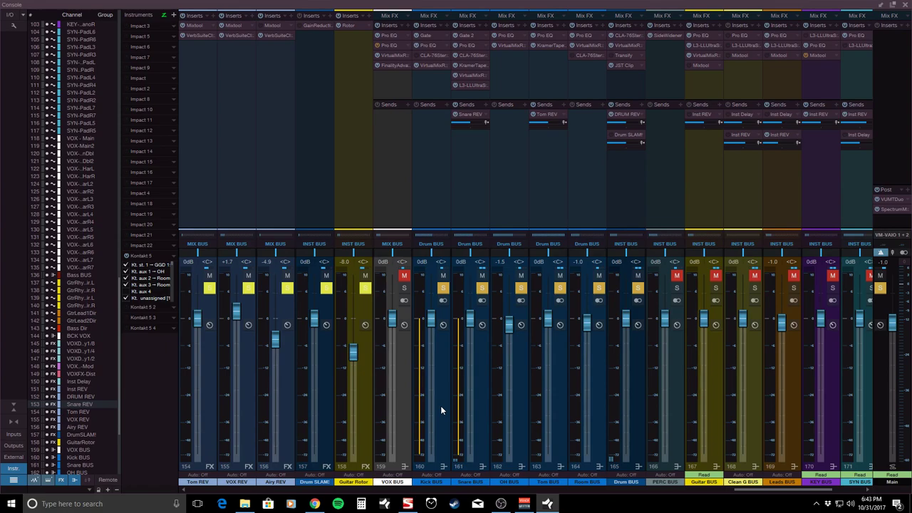
left_click(477, 168)
left_click(550, 171)
left_click(509, 185)
left_click(476, 190)
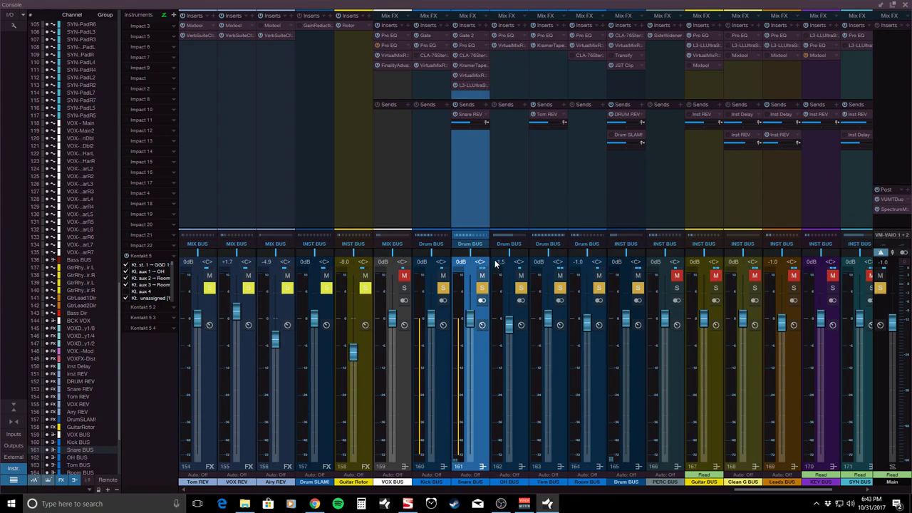
left_click(439, 184)
left_click(478, 183)
left_click(523, 190)
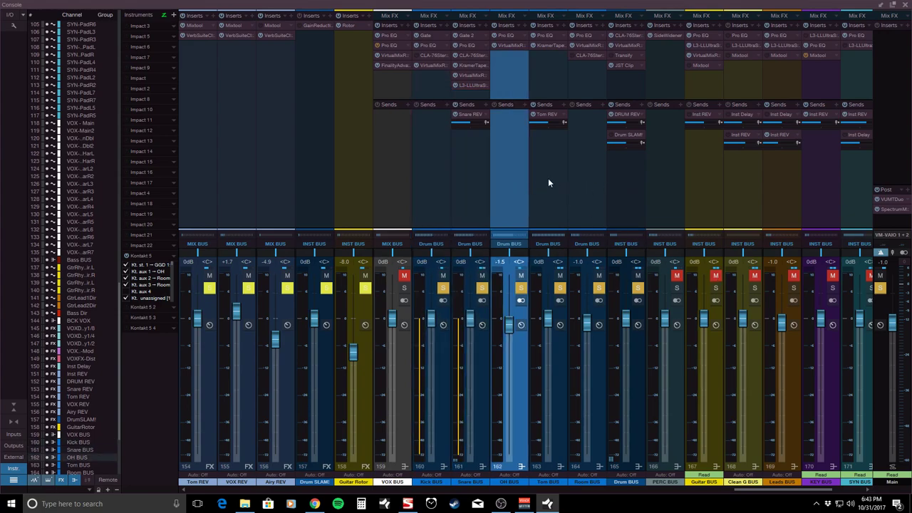
left_click(547, 181)
left_click(588, 179)
left_click(633, 188)
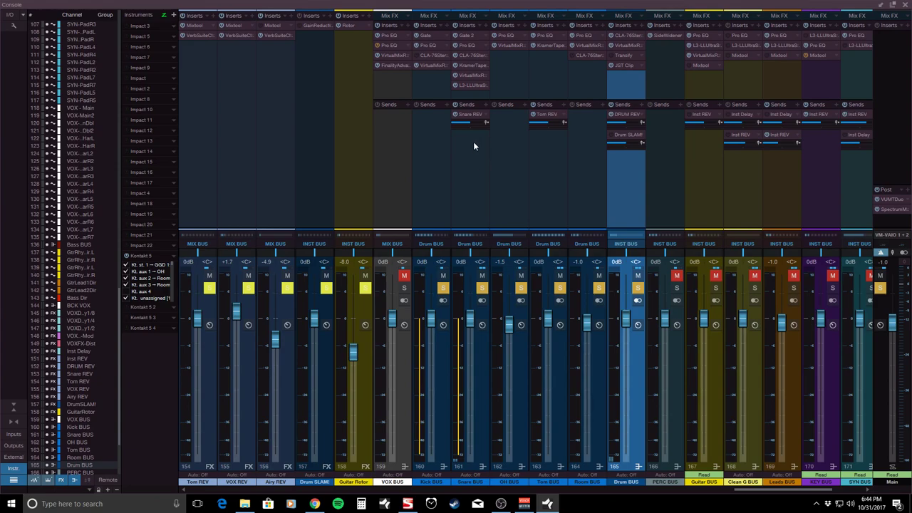
left_click(465, 163)
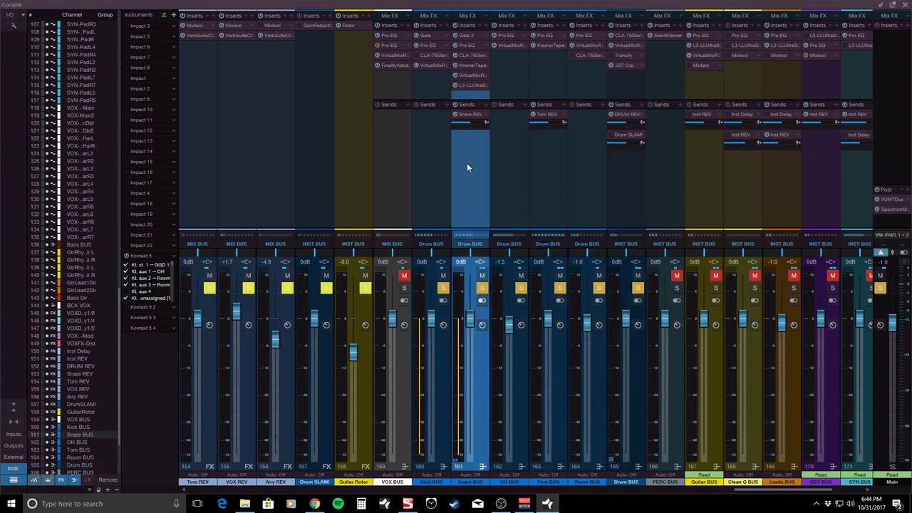
left_click(509, 168)
left_click(547, 177)
left_click(575, 181)
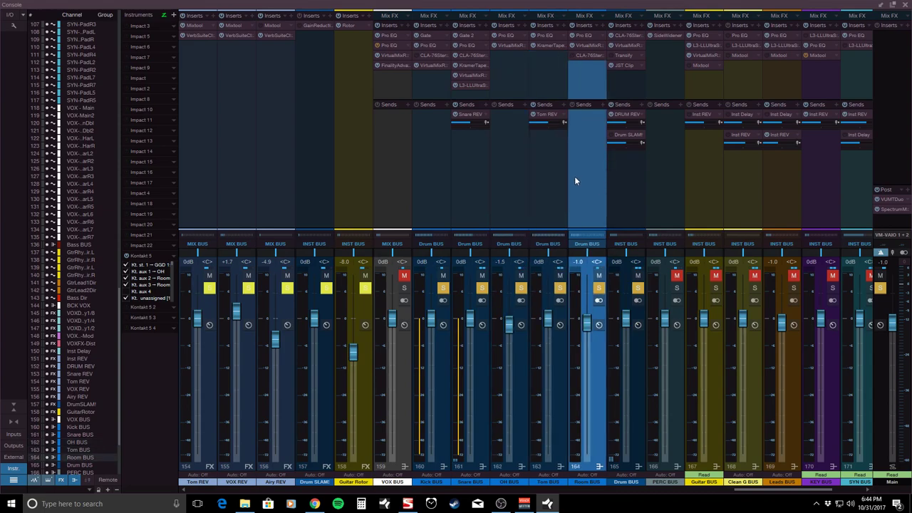
left_click(447, 177)
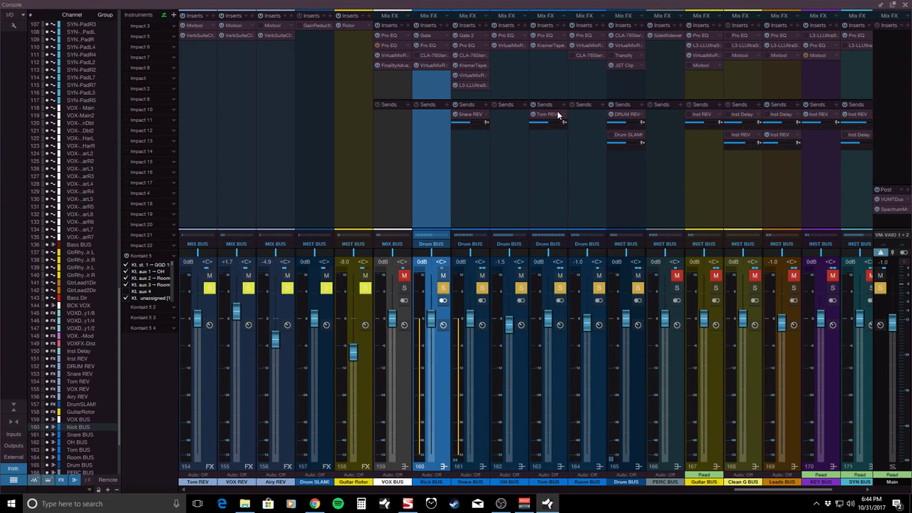
left_click(476, 168)
left_click(514, 178)
left_click(552, 189)
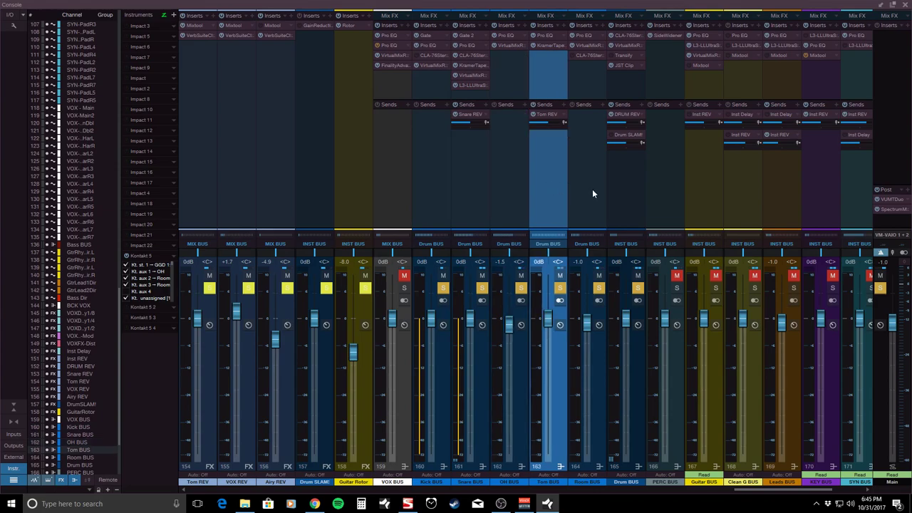
left_click(593, 191)
left_click(470, 188)
left_click(439, 186)
left_click(470, 188)
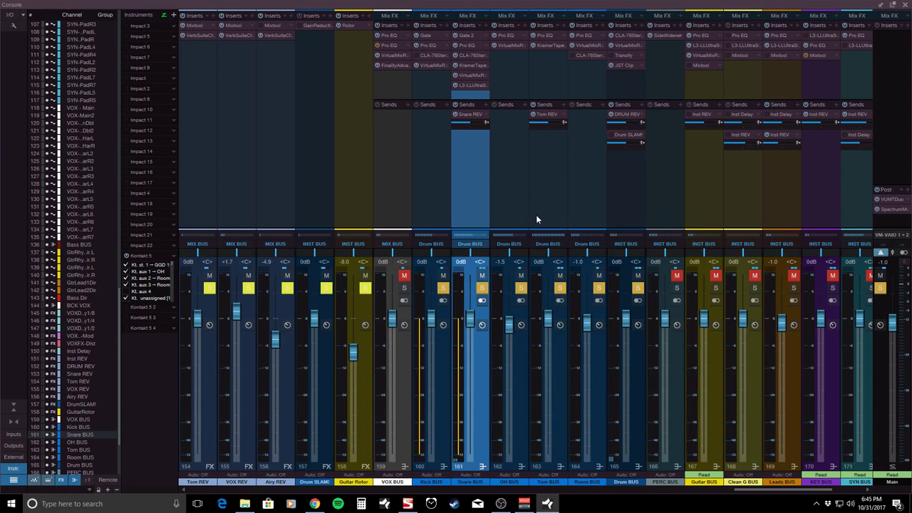
left_click(588, 179)
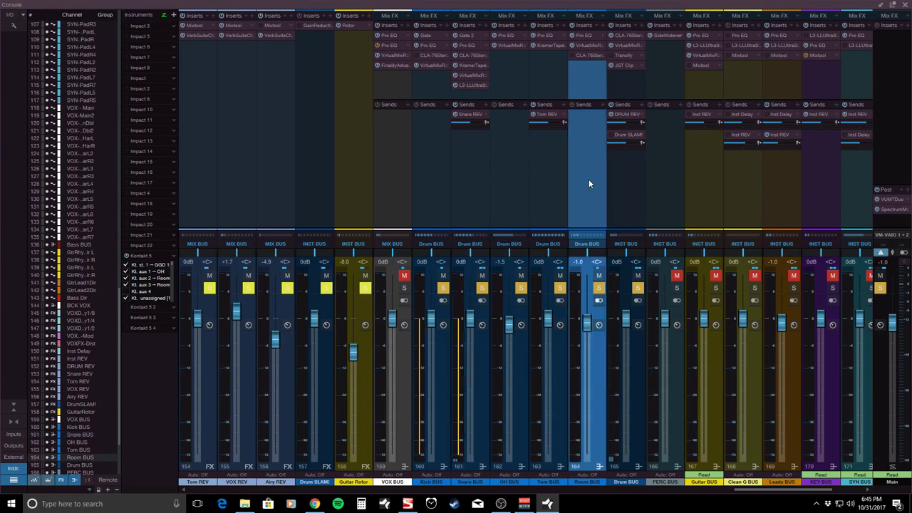
key("Right")
left_click(474, 182)
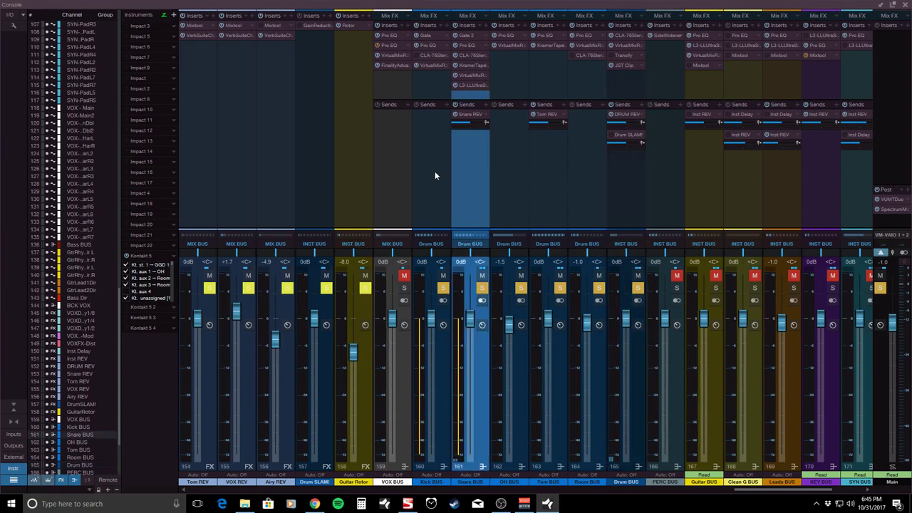
left_click(521, 189)
left_click(565, 199)
left_click(592, 204)
left_click(626, 208)
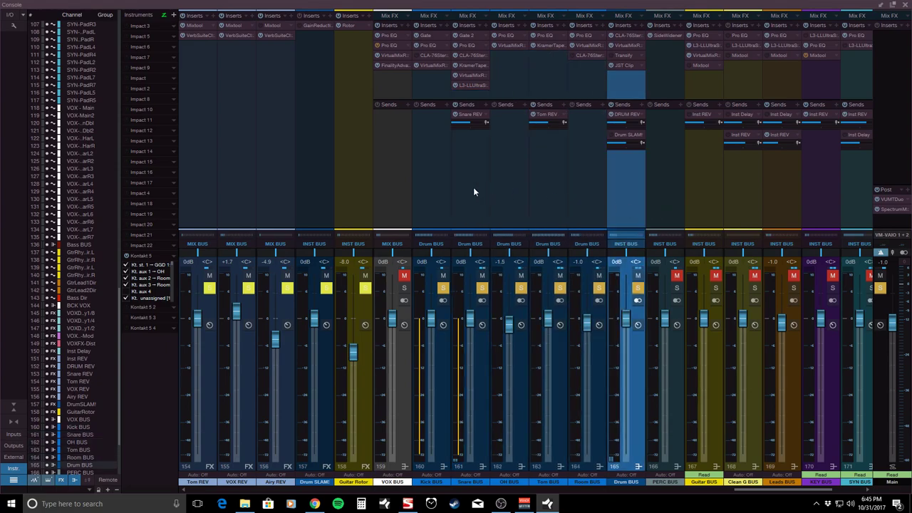
left_click(473, 186)
left_click(433, 174)
left_click(474, 181)
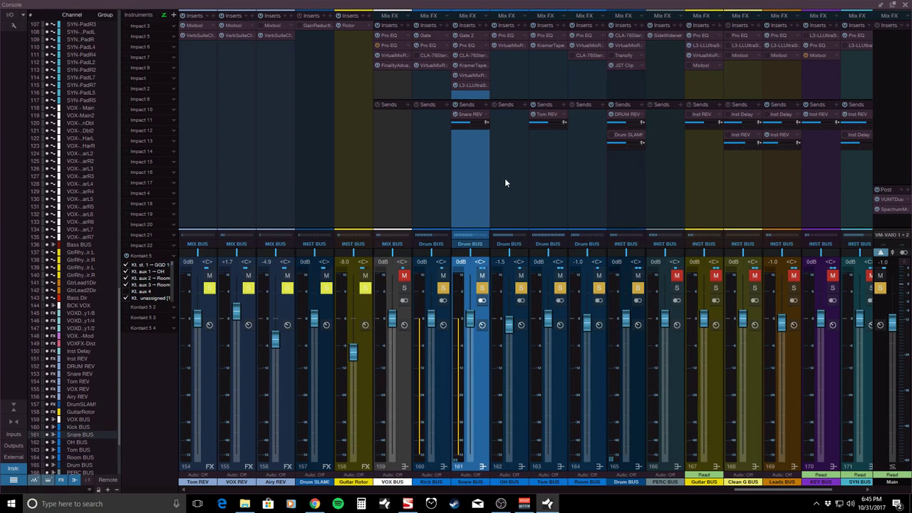
left_click(504, 183)
left_click(438, 178)
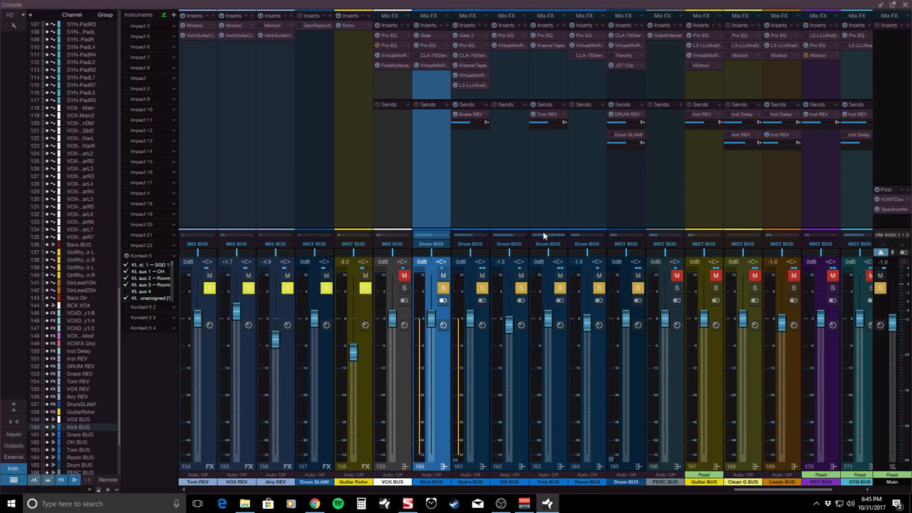